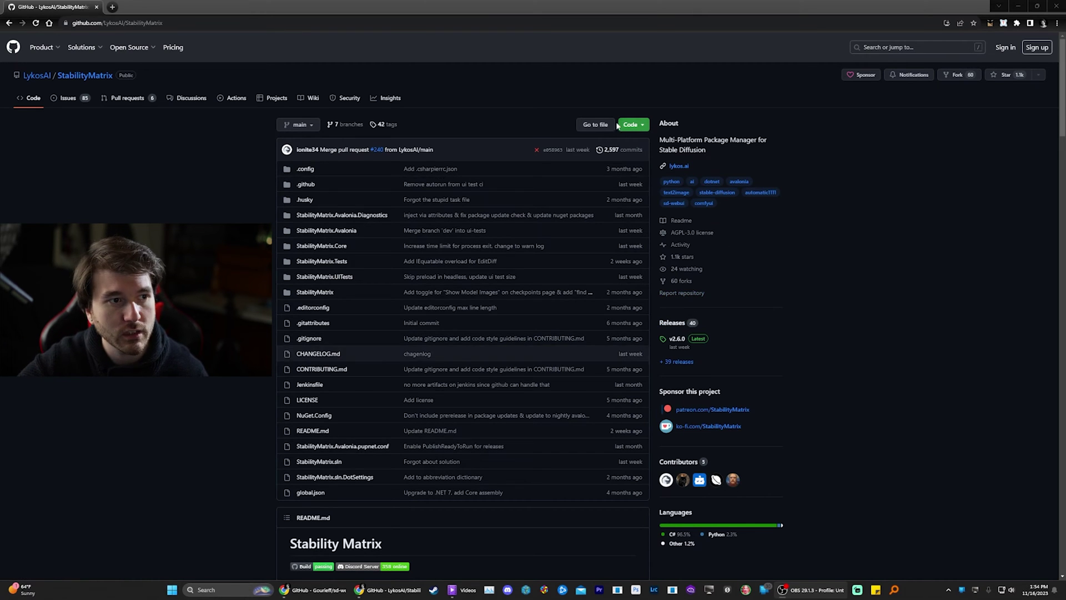
Go to the repository's Releases page and scroll to the v2.6.0 StabilityMatrix-win-x64.zip asset
click(671, 325)
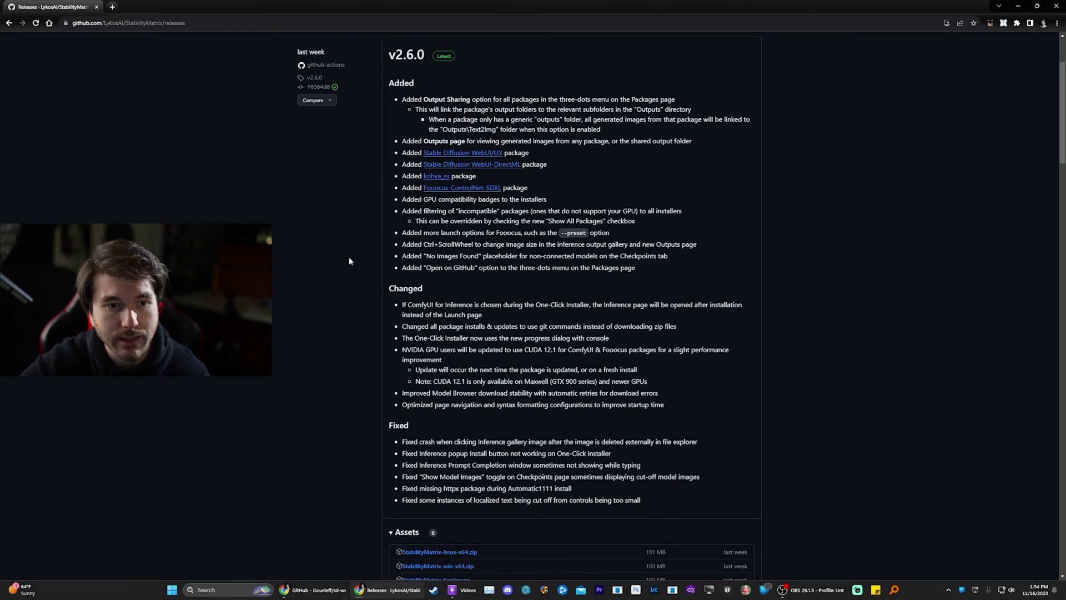
scroll(431, 376, down, 4)
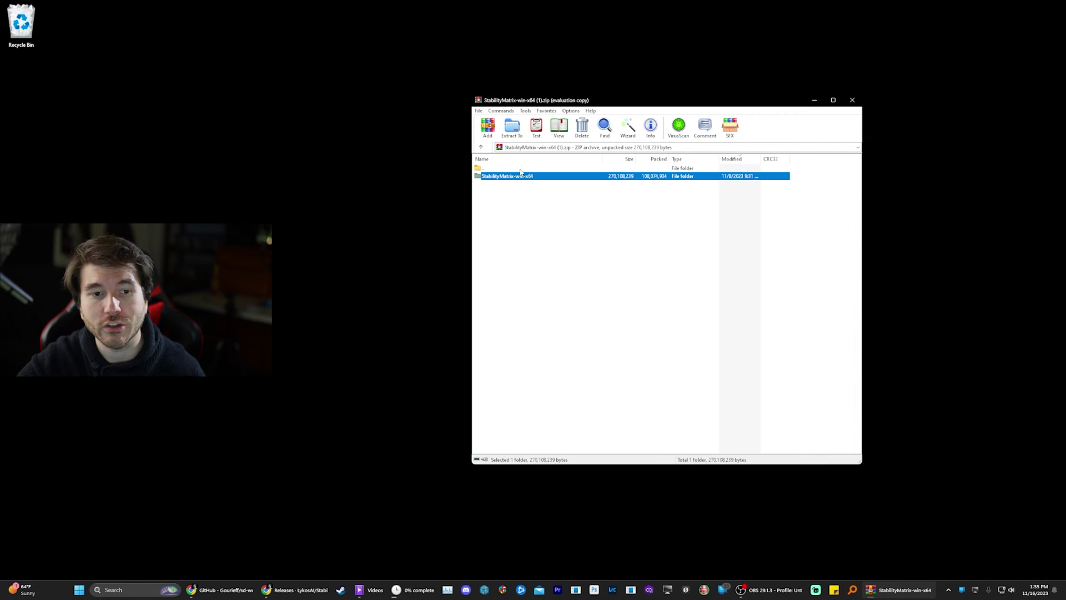
Run StabilityMatrix.exe from the StabilityMatrix-win-x64 folder inside the WinRAR archive
double_click(523, 176)
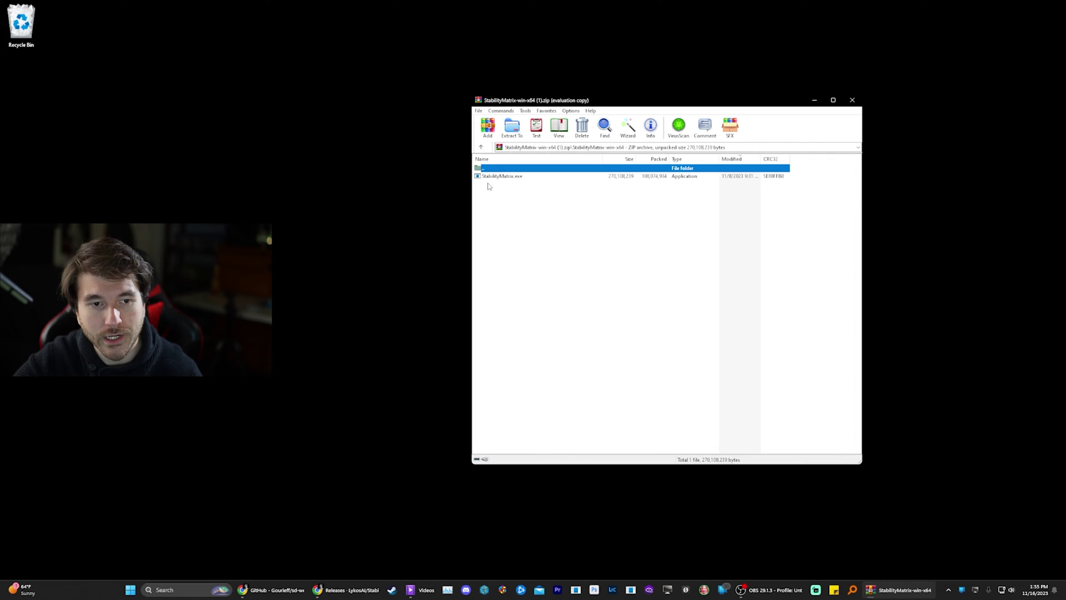
click(493, 178)
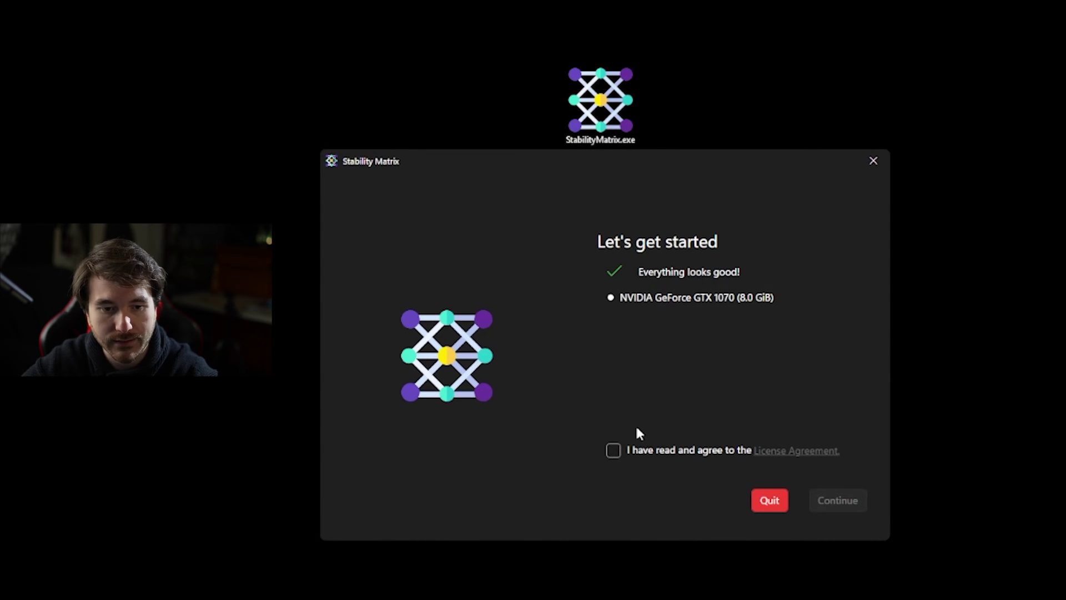
Accept the license agreement and choose Portable Mode for the data directory
click(647, 454)
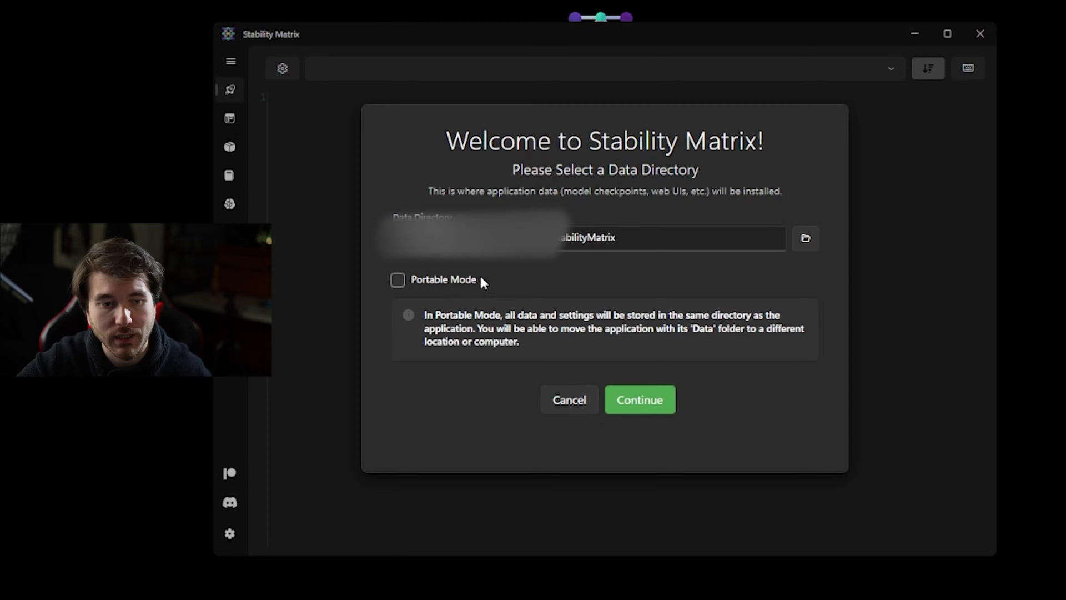
click(481, 278)
click(657, 401)
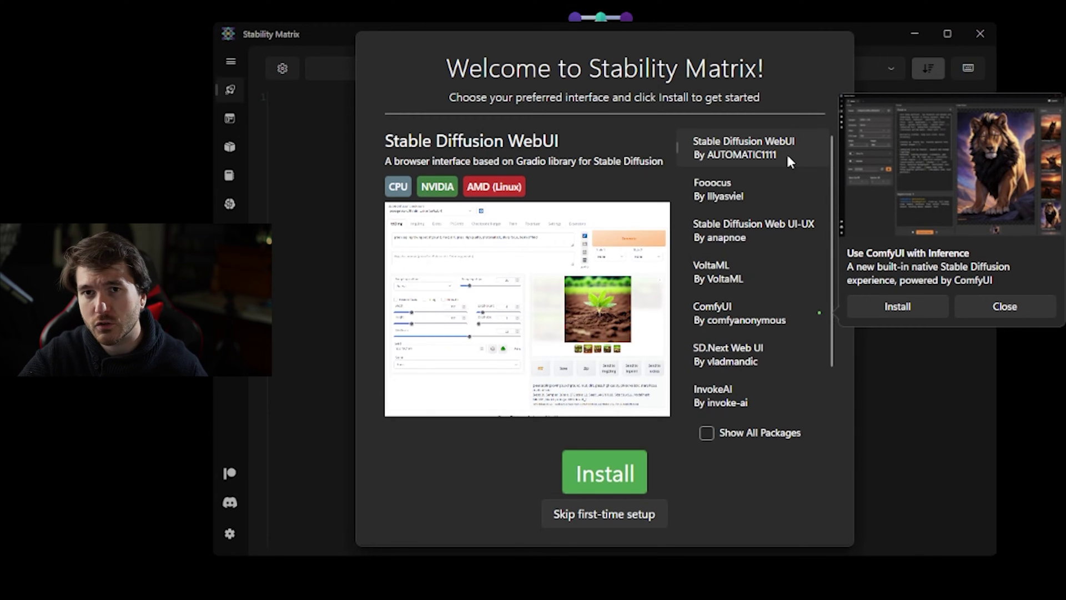
click(759, 320)
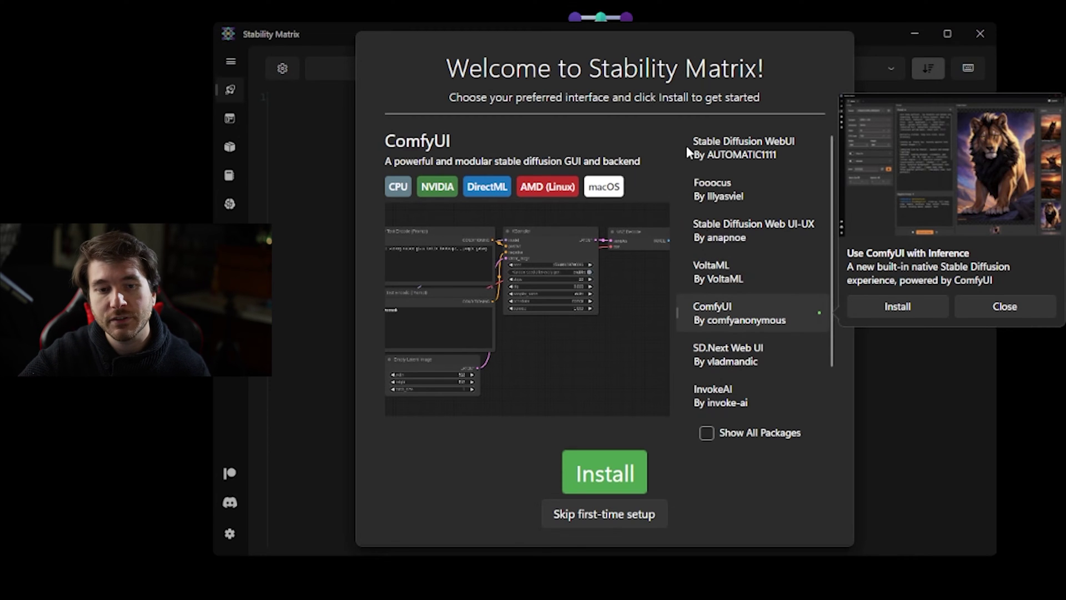
click(716, 148)
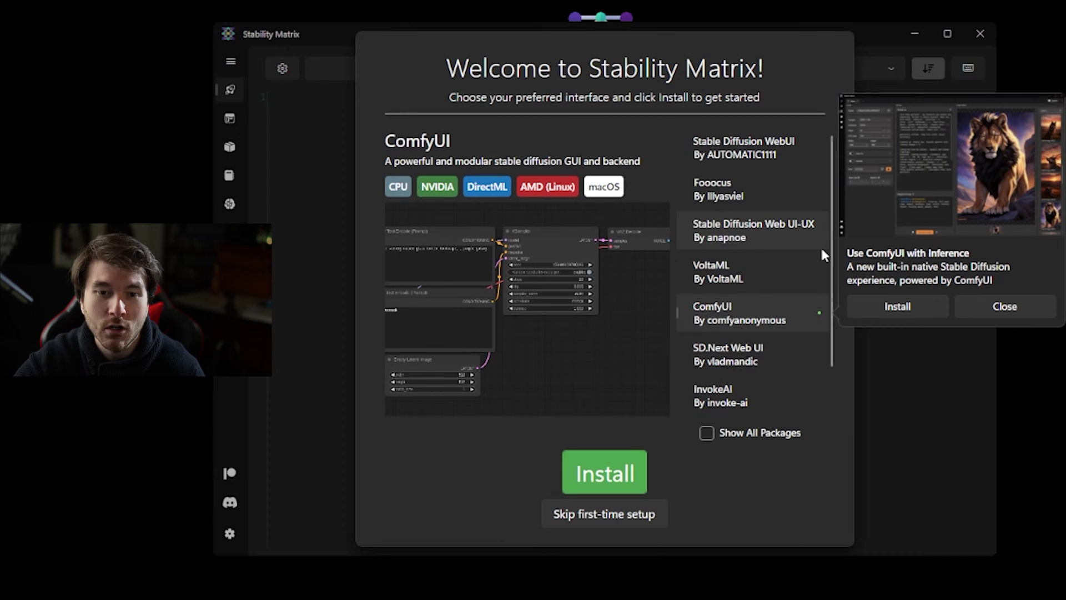
click(764, 158)
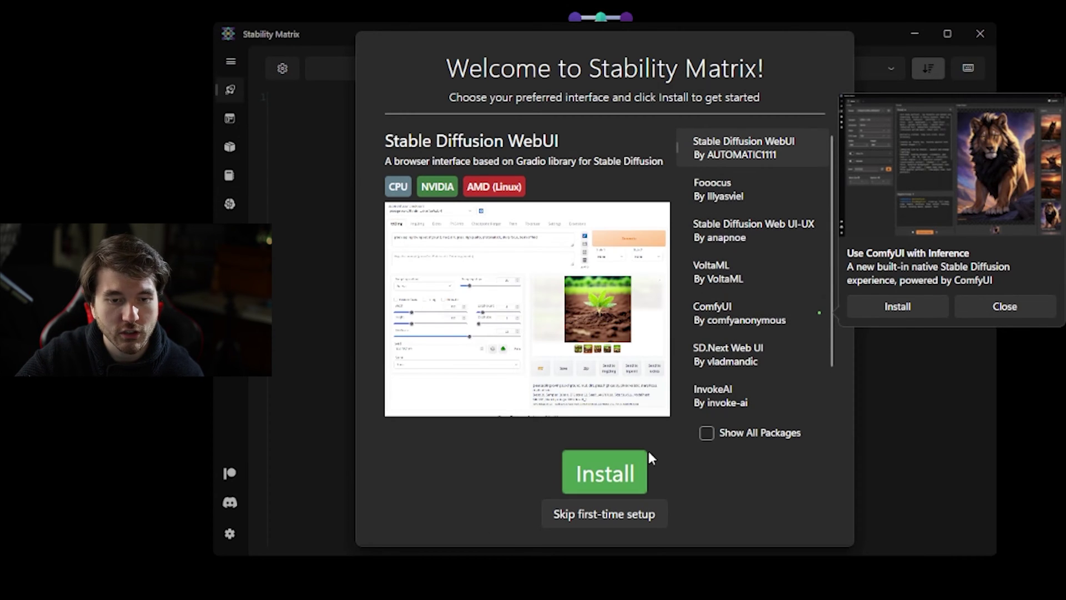
click(616, 472)
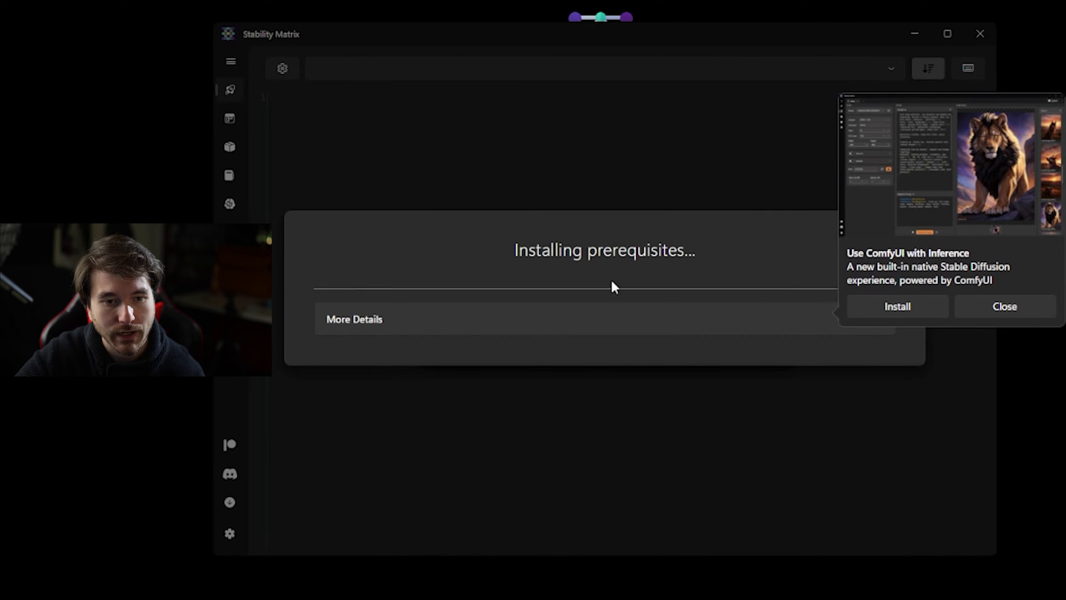
Dismiss the 'Use ComfyUI with Inference' suggestion popup
click(973, 311)
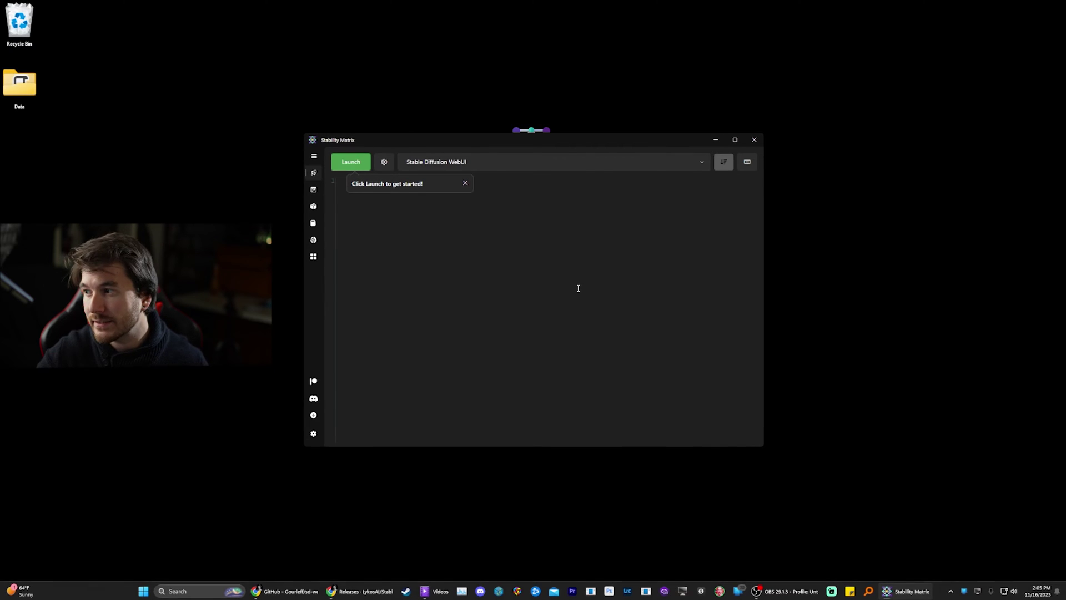
Maximize the window, go to the Packages list with Stable Diffusion WebUI v1.6.0, and choose Add Package
double_click(531, 143)
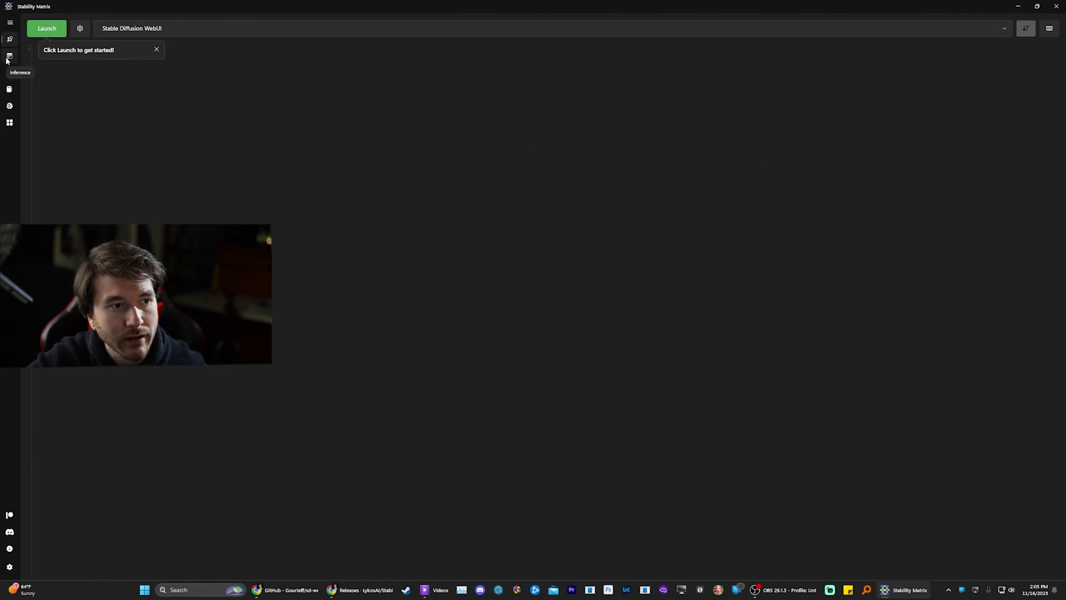
click(8, 57)
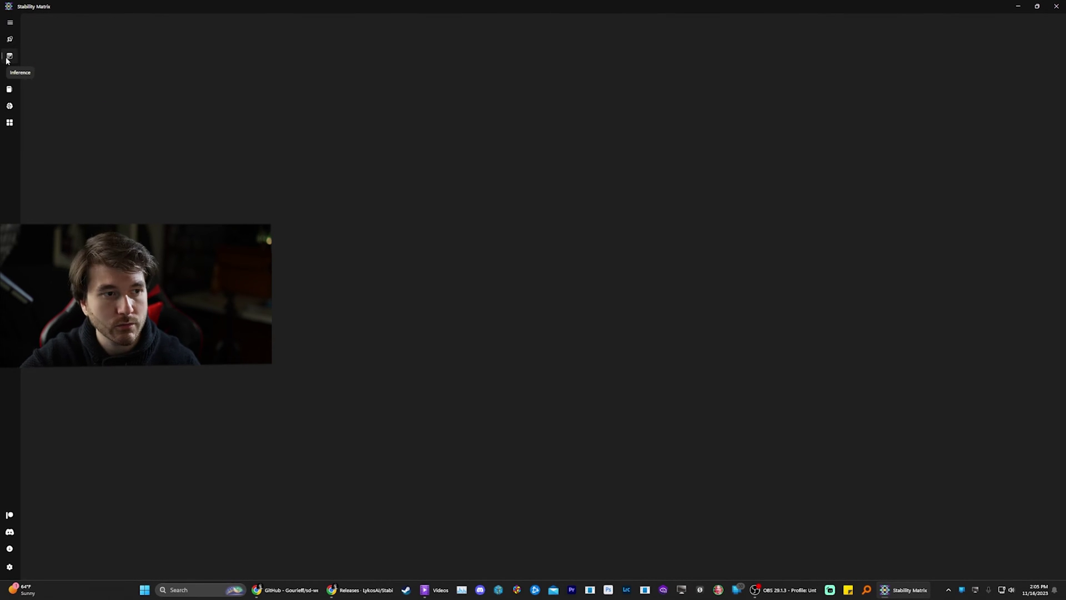
click(9, 72)
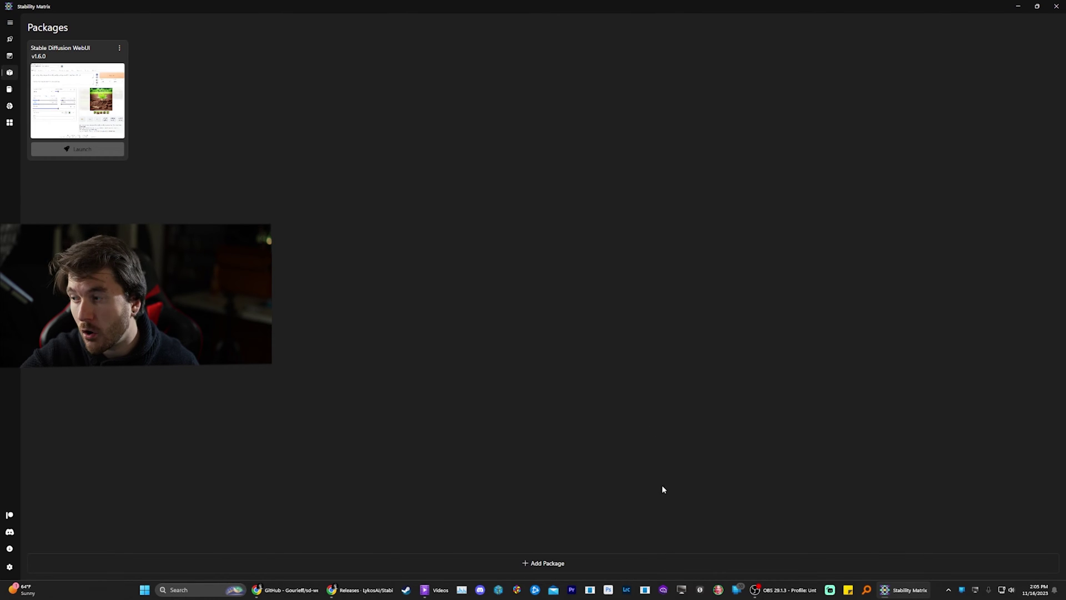
click(534, 563)
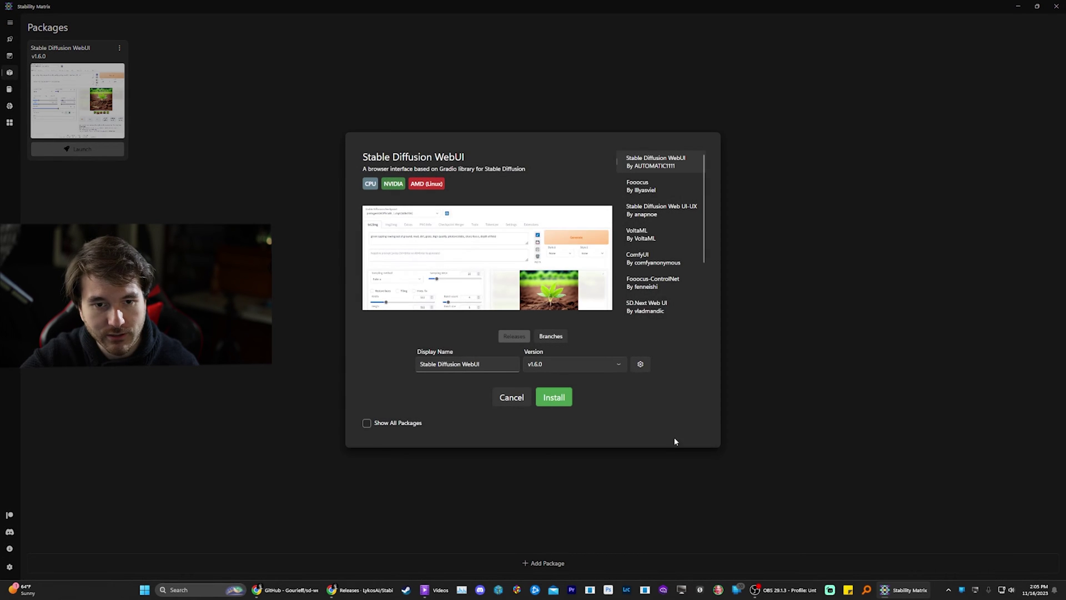
Install ComfyUI from the Add Package list, then view the Inference New Project
scroll(671, 216, down, 1)
click(668, 219)
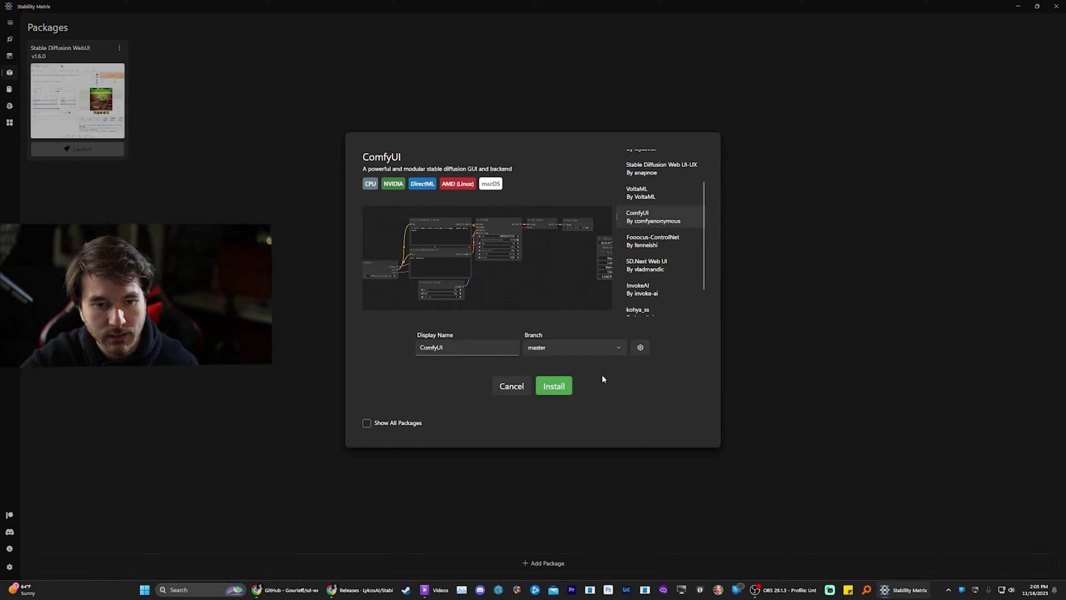
click(553, 386)
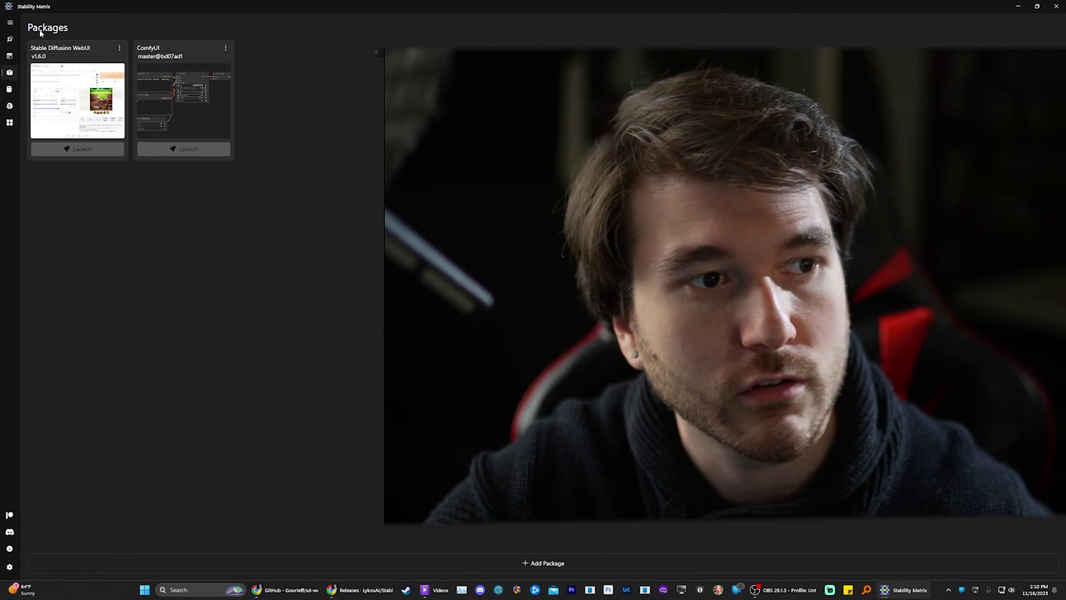
click(10, 57)
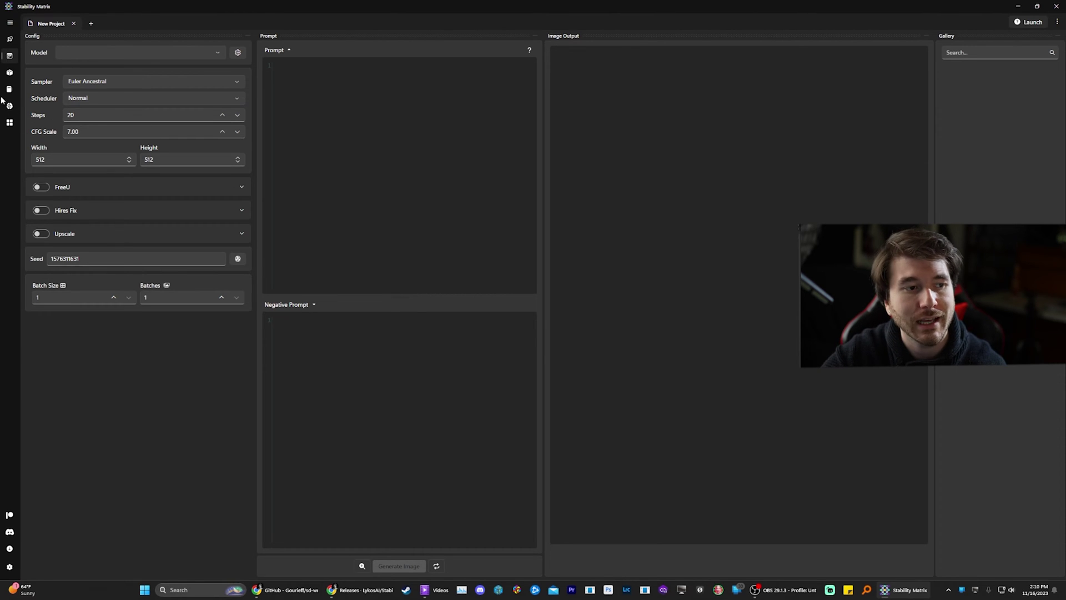
Open the CivitAI Model Browser showing HighestRated checkpoints for the past Month
click(10, 106)
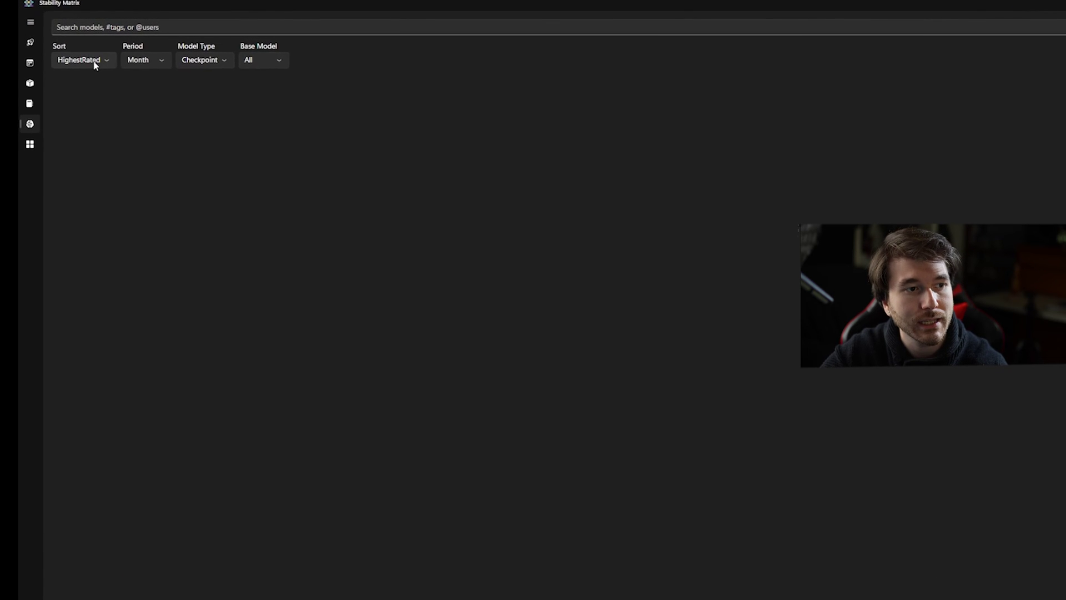
Sort CivitAI checkpoints by MostDownloaded over the AllTime period and run the search
click(110, 65)
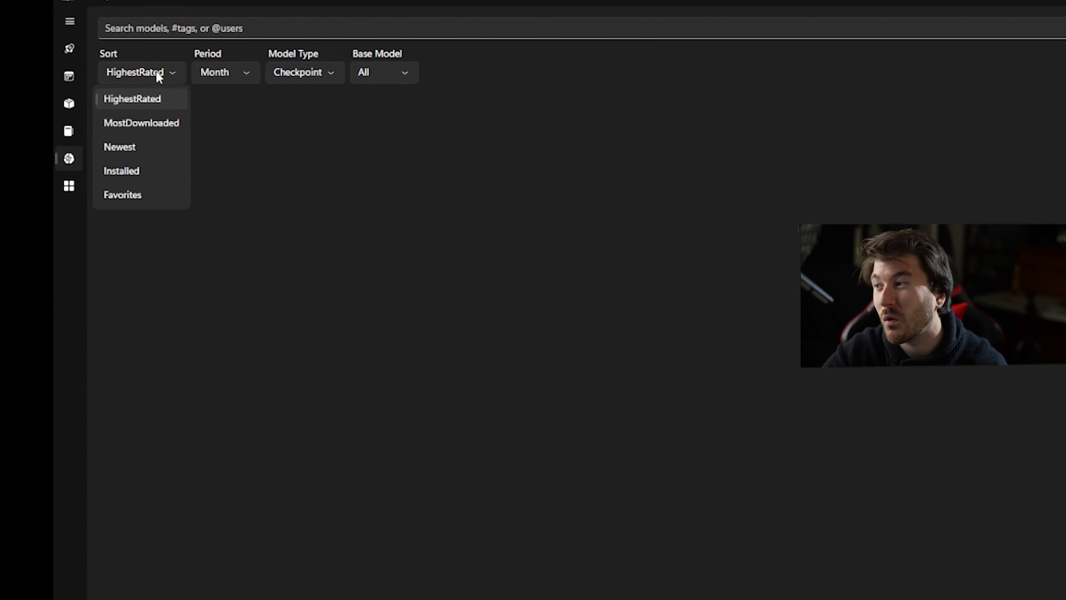
click(151, 127)
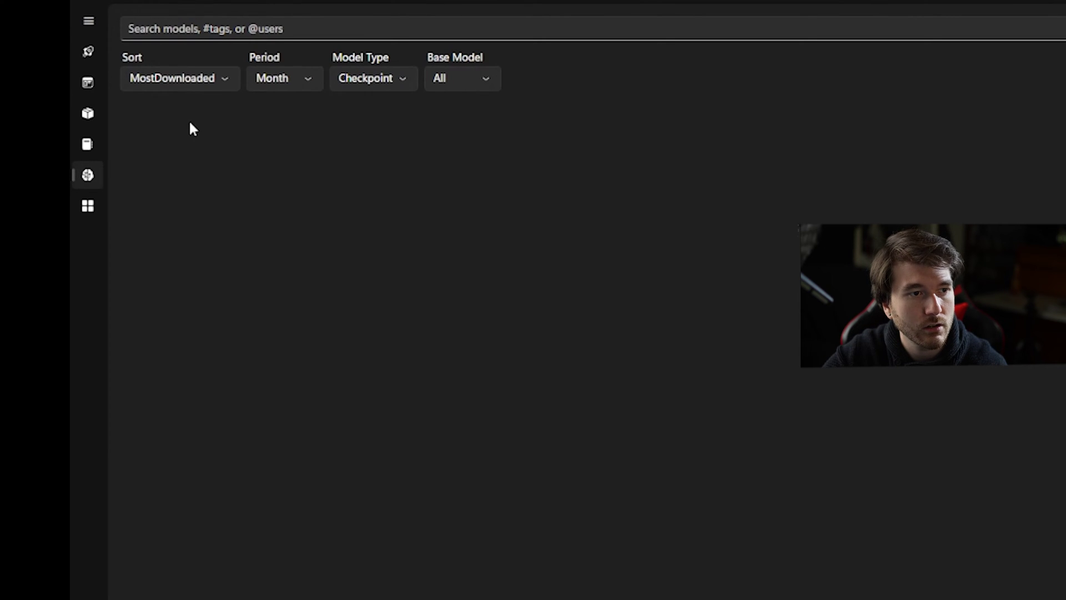
click(295, 78)
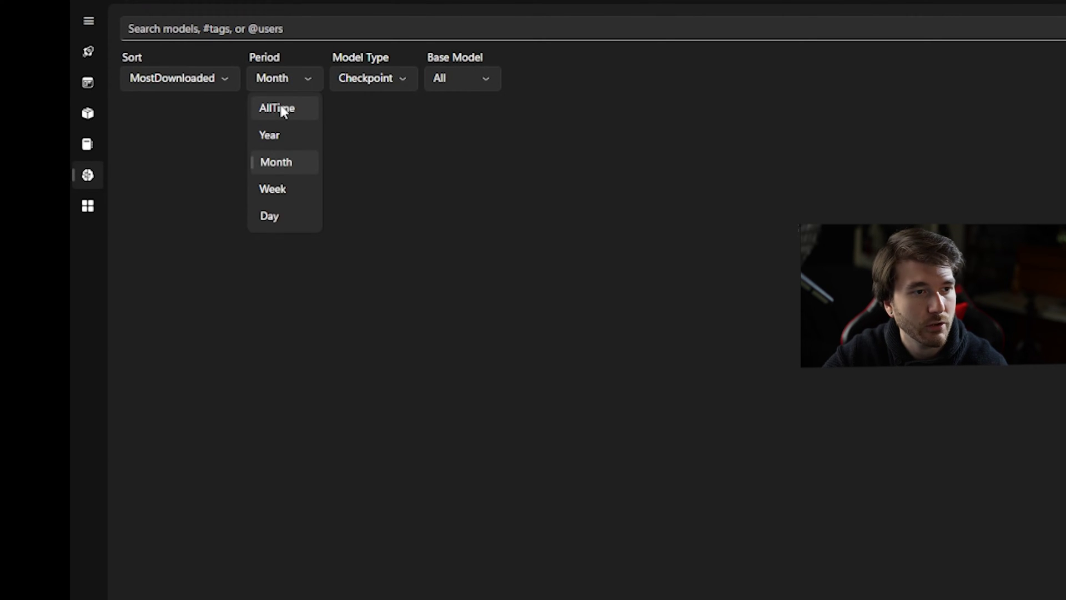
click(281, 109)
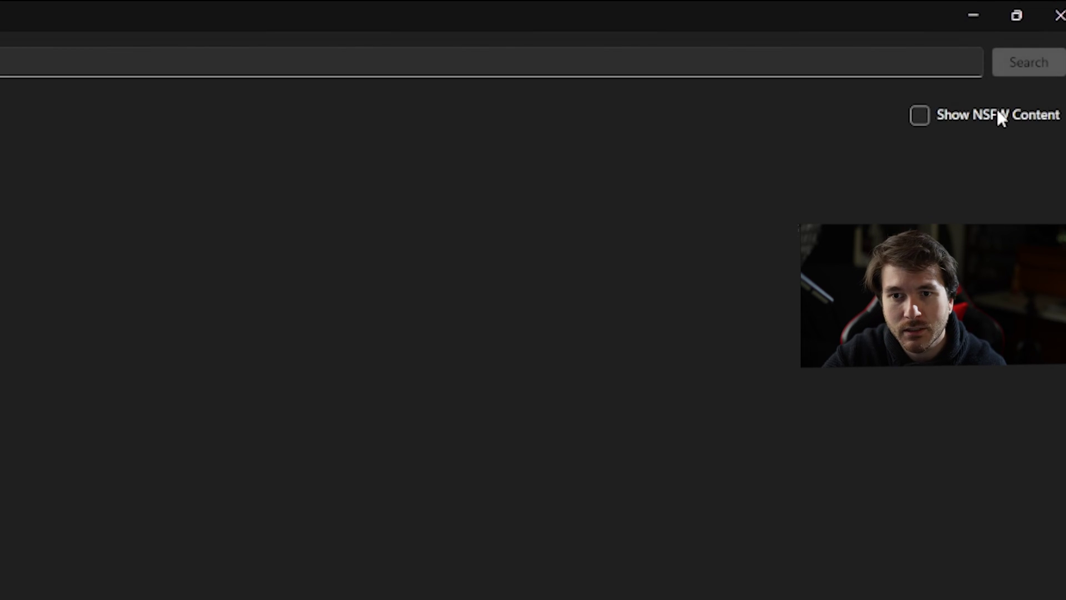
click(1036, 72)
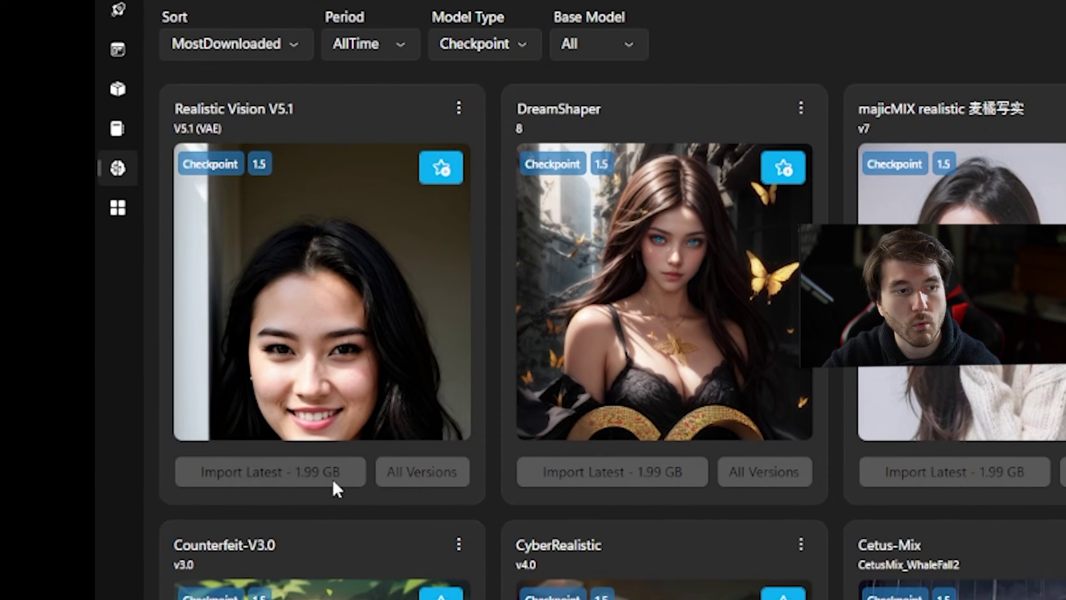
Import the latest Realistic Vision V5.1 and, after searching 'juggernaut', Juggernaut XL checkpoints
click(255, 473)
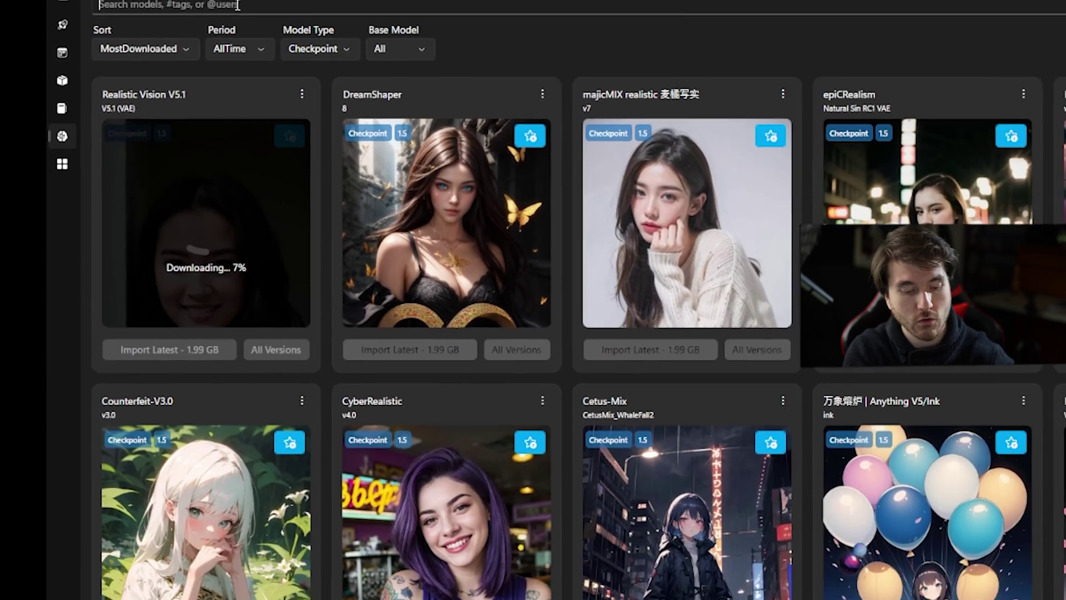
click(158, 20)
text(juggernaut)
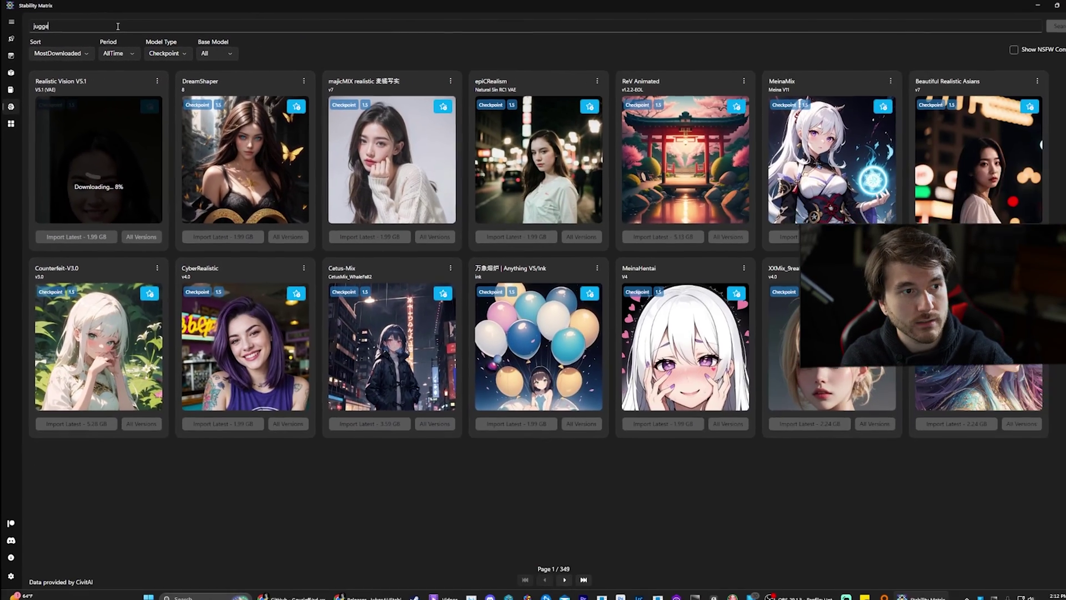
key(Return)
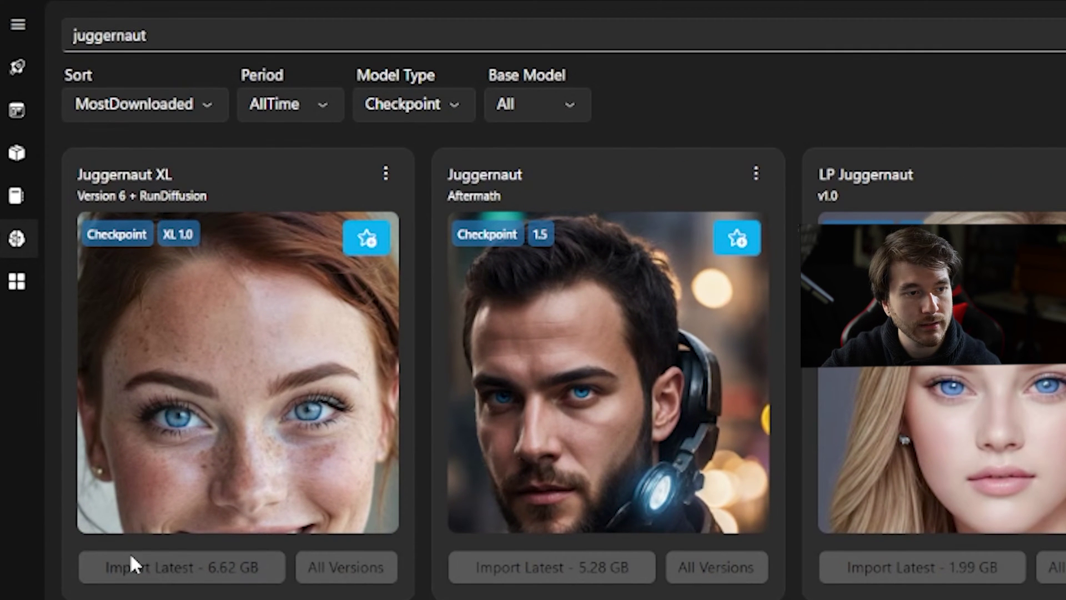
click(132, 564)
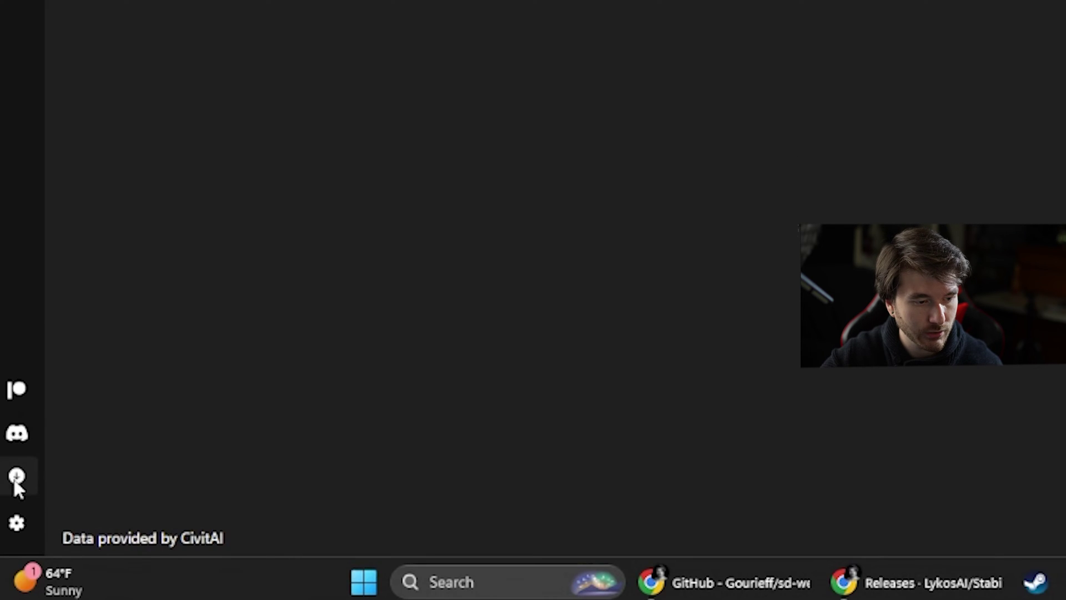
click(17, 483)
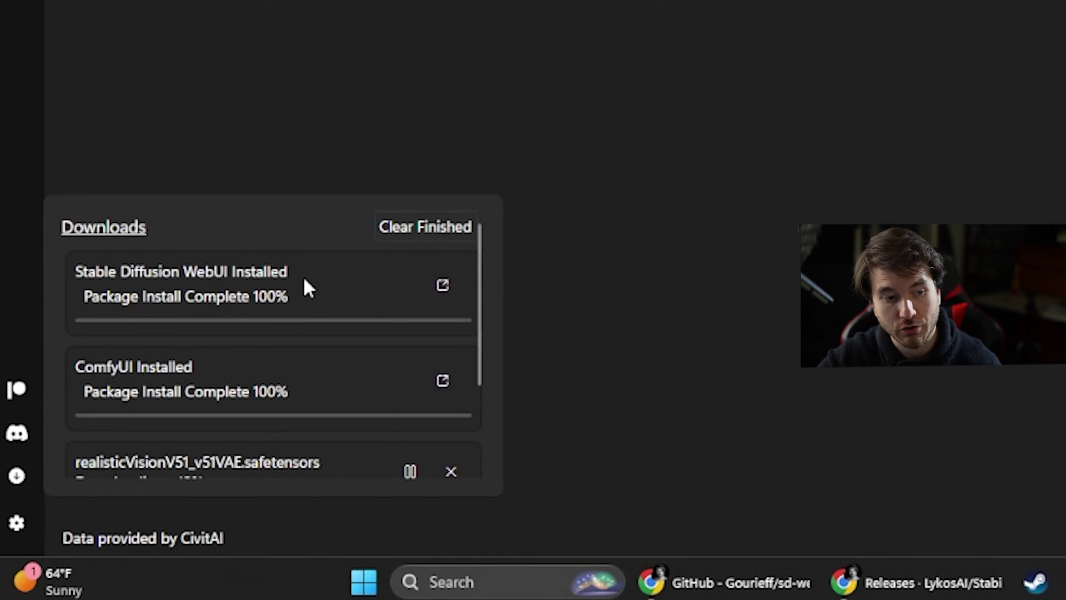
Clear the finished package installs from the Downloads flyout
scroll(306, 281, down, 3)
scroll(333, 266, up, 3)
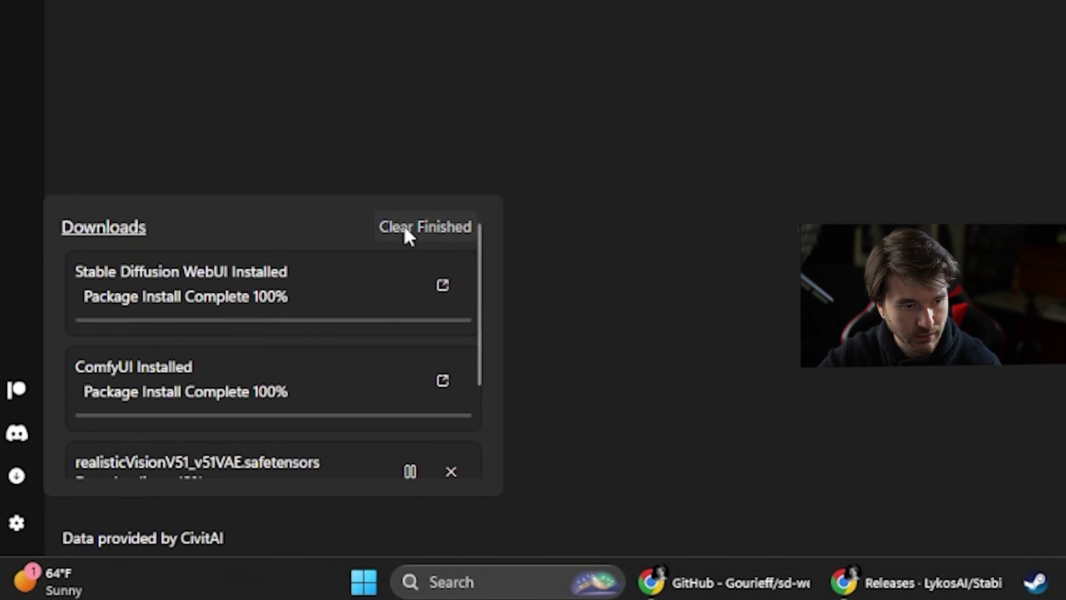
click(404, 227)
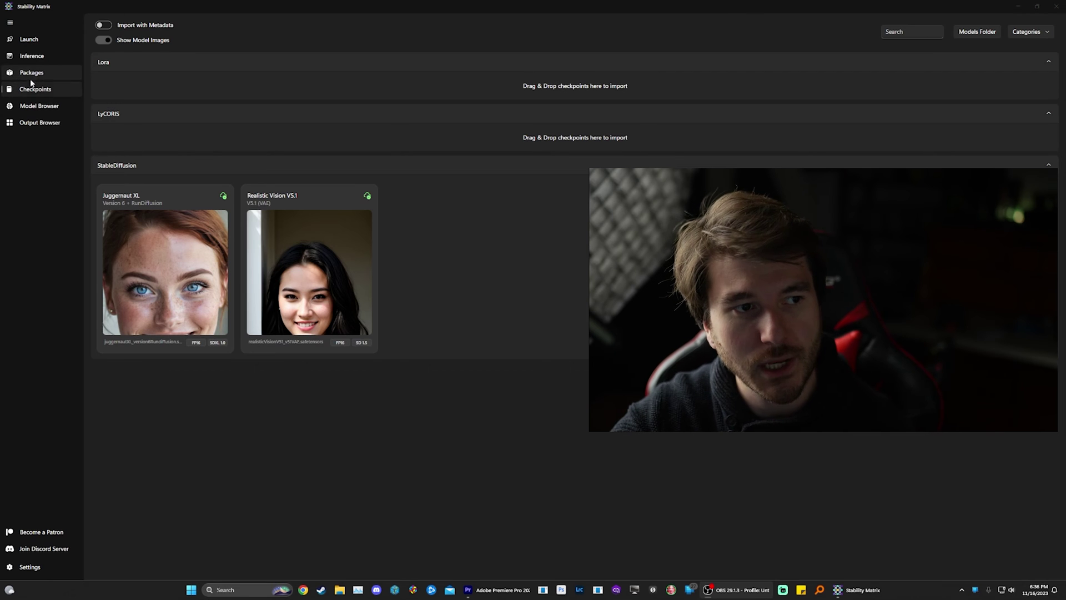
On the Inference page, choose juggernautXL_version6Rundiffusion as the model
click(39, 56)
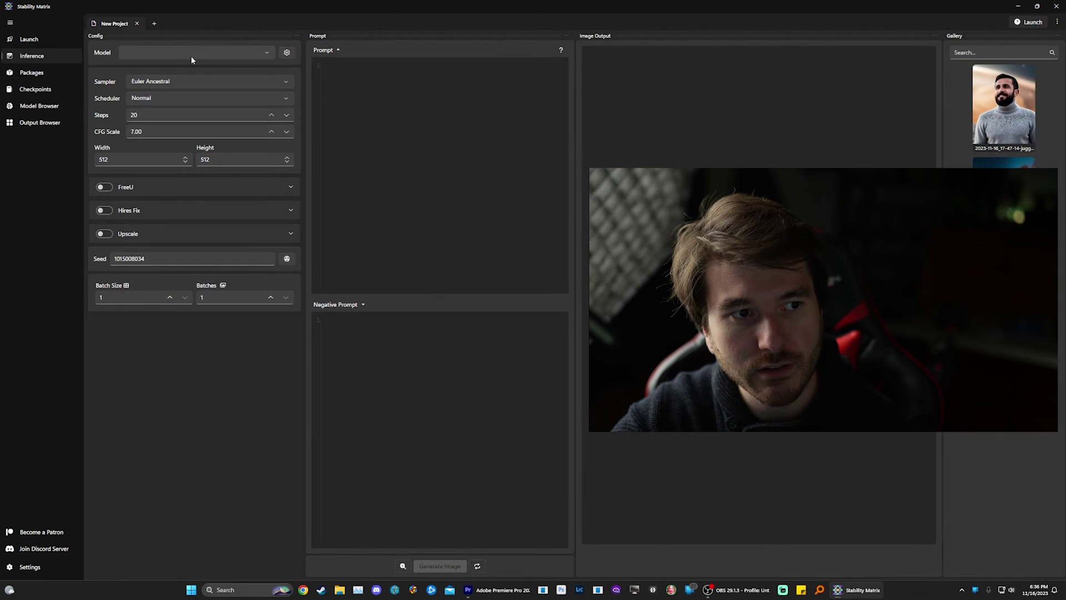
click(170, 55)
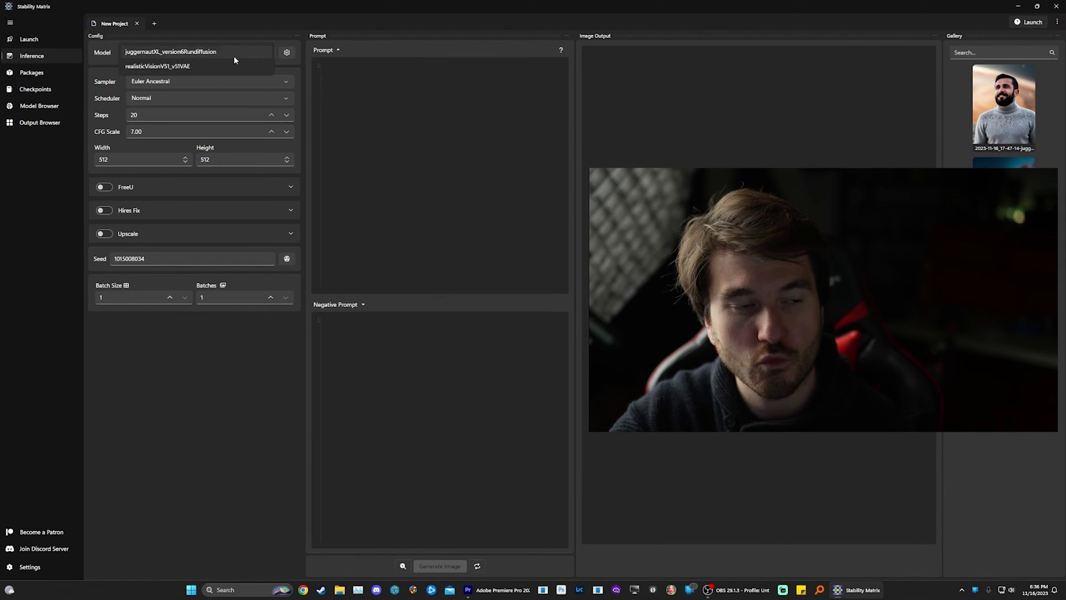
click(187, 52)
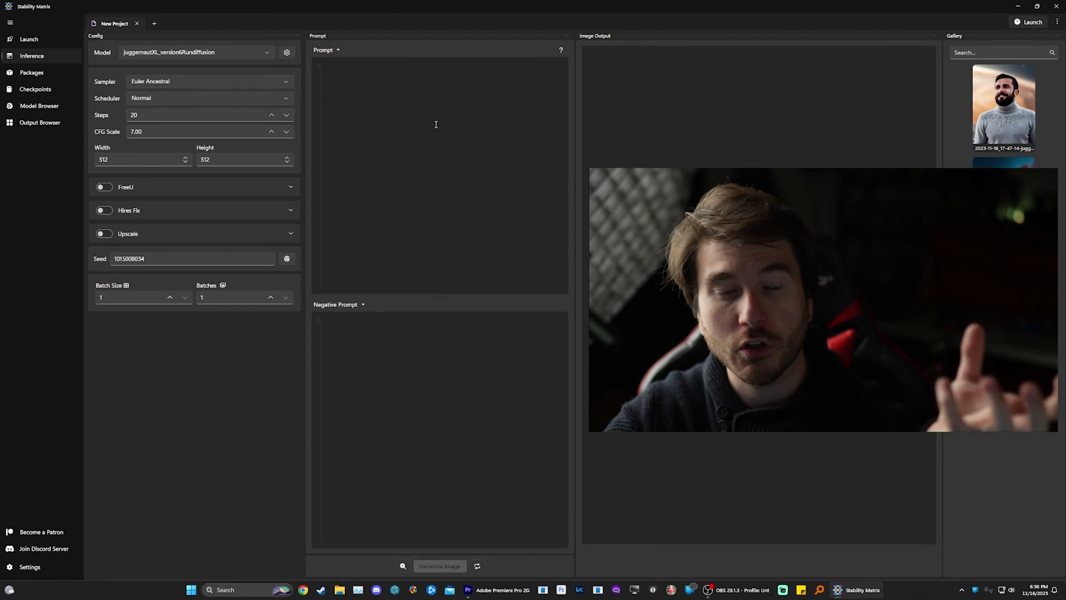
Enter the red head girl prompt ending 'bokeh, canon r5, 50mm 1.2 lens' and request generation
click(337, 348)
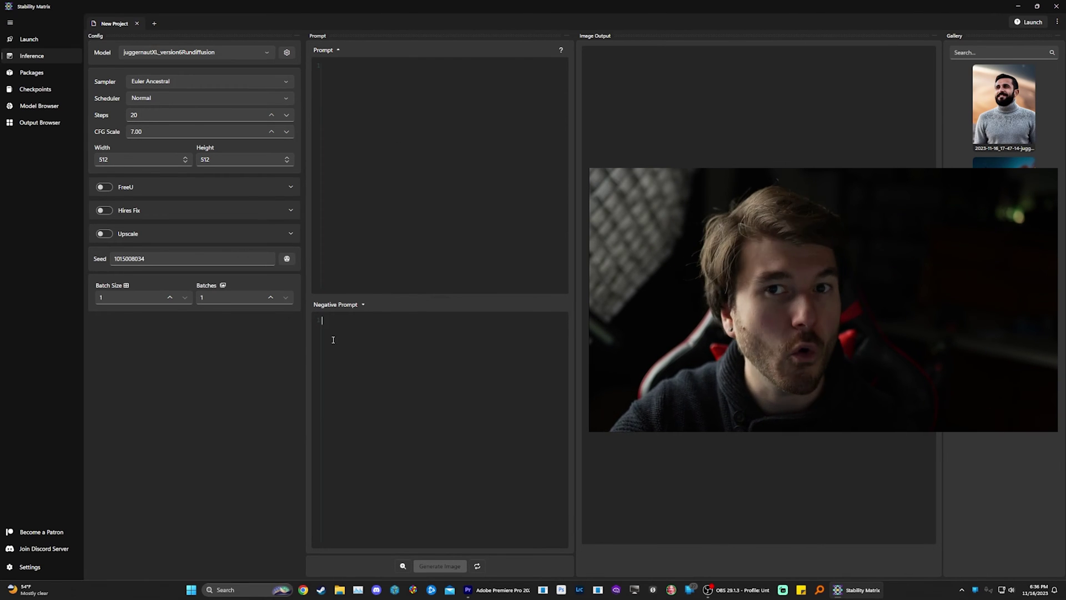
click(406, 141)
text(beauti)
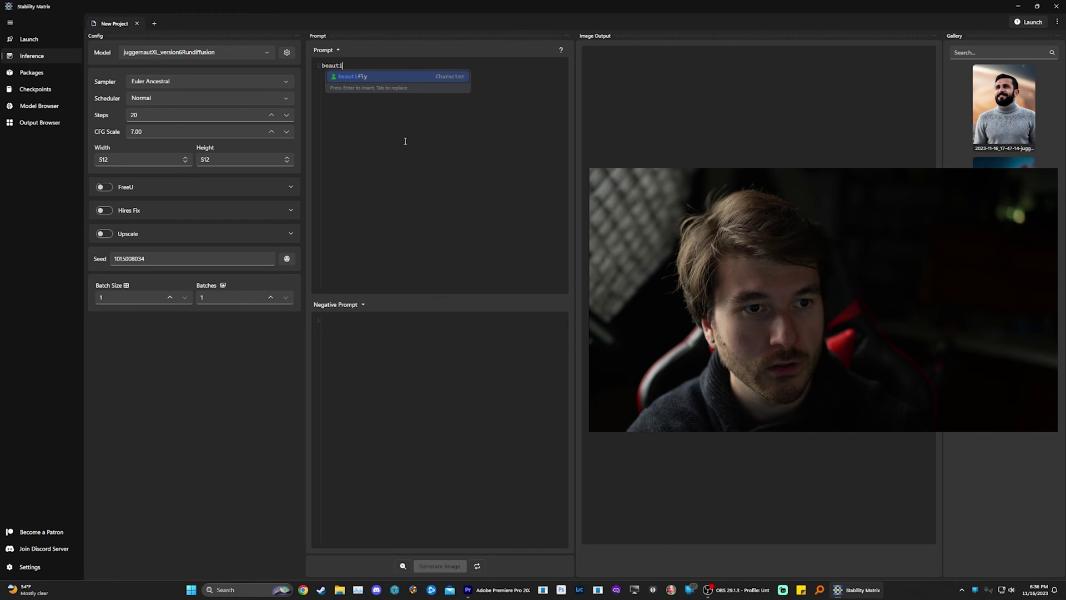
text(ful red head )
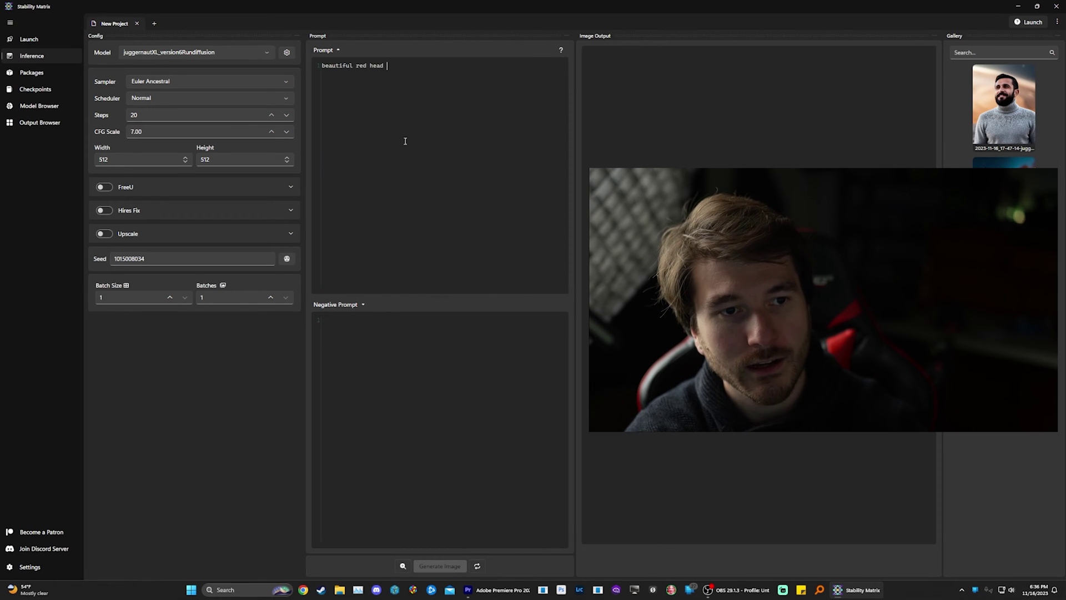
text(girl with green)
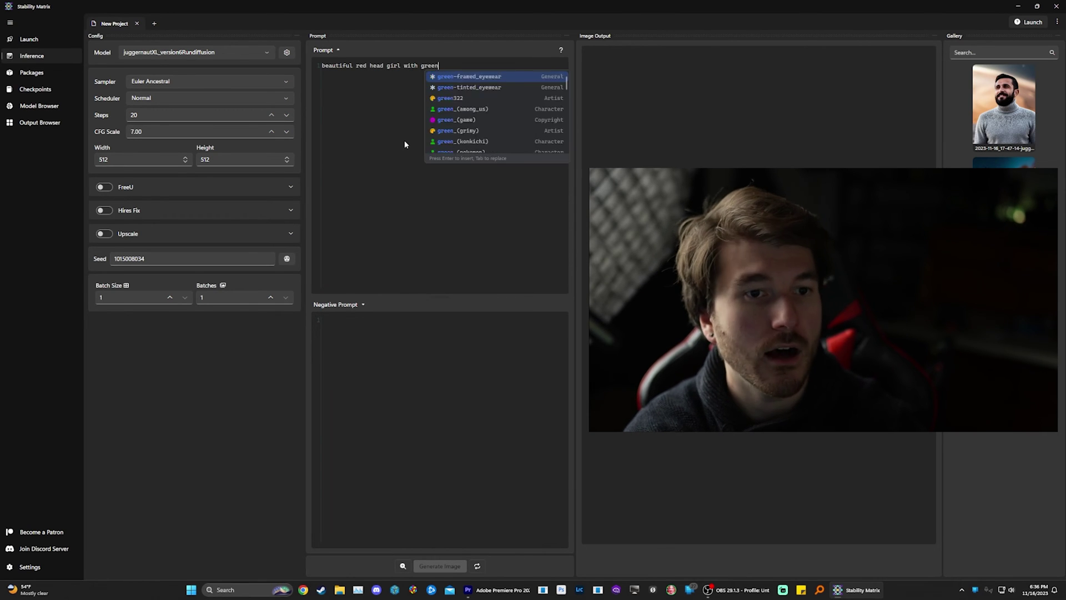
text( eyes, )
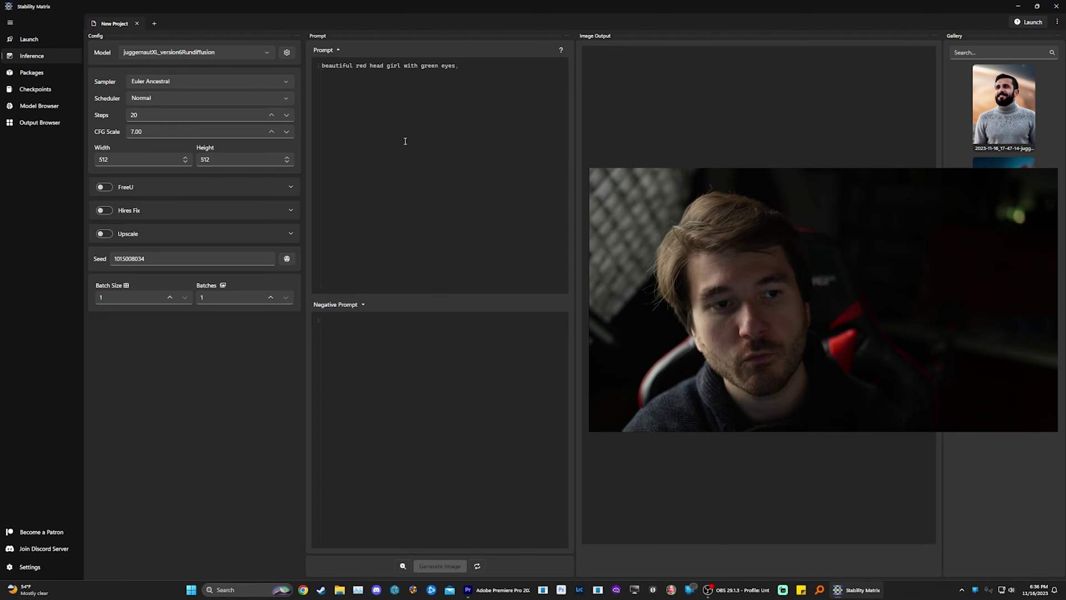
text(4k, )
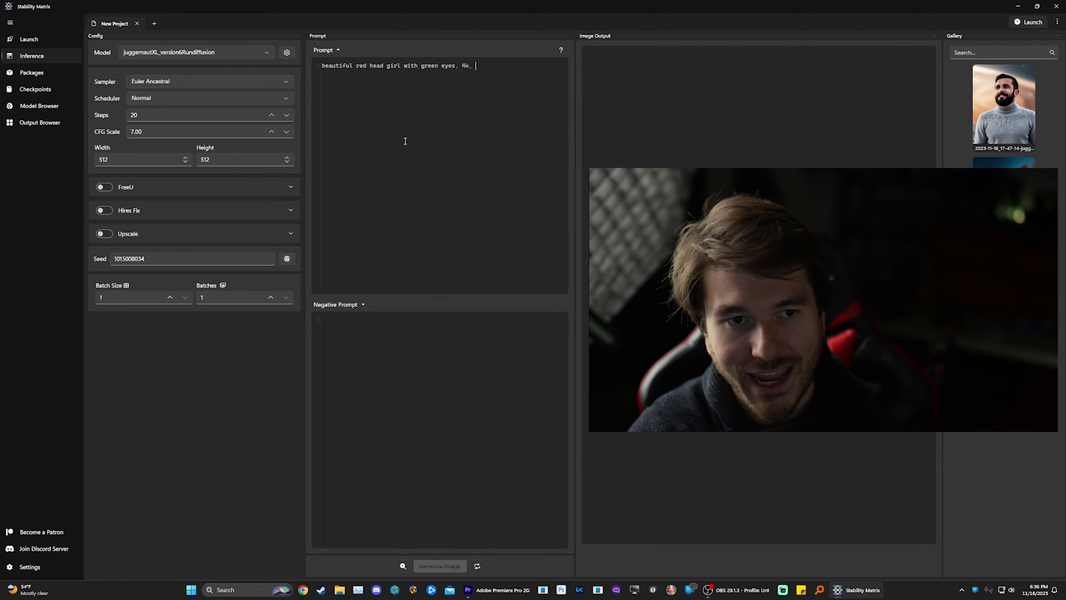
text(cinematic)
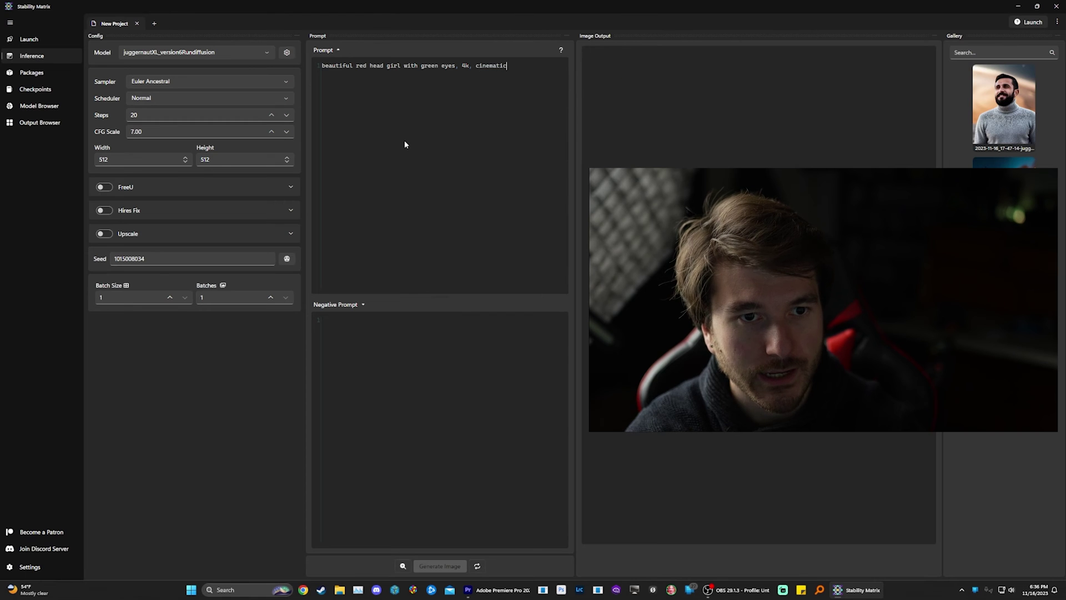
text(, profesi)
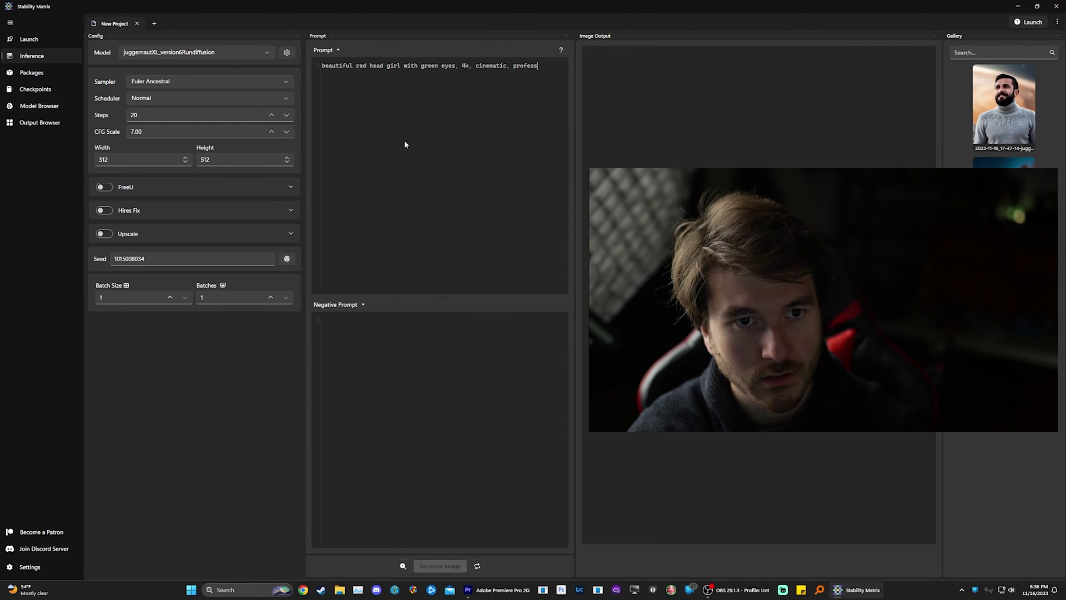
text(onal photo)
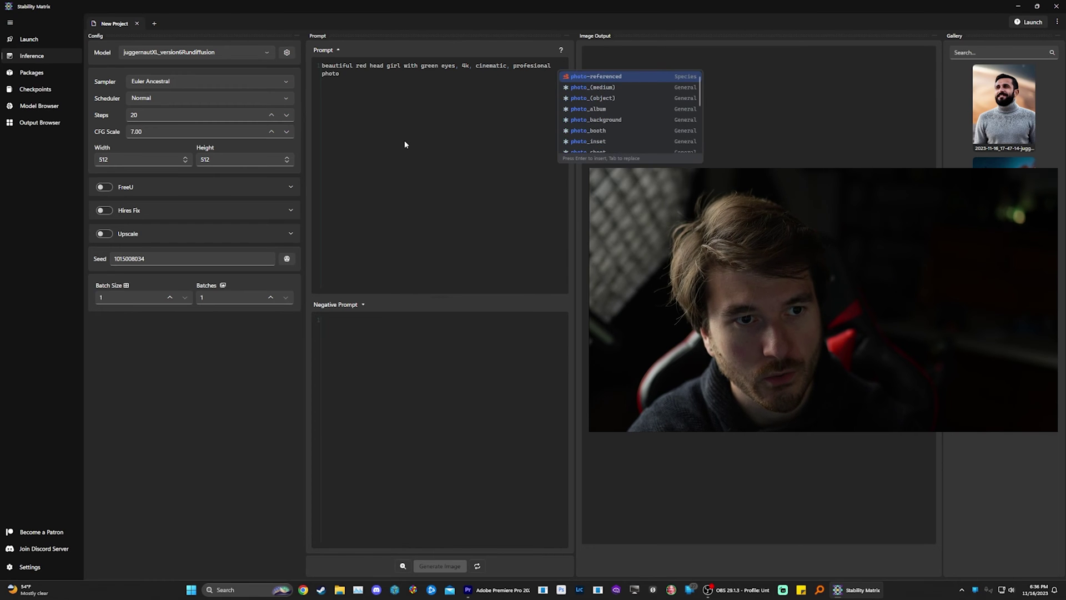
text(, photogr)
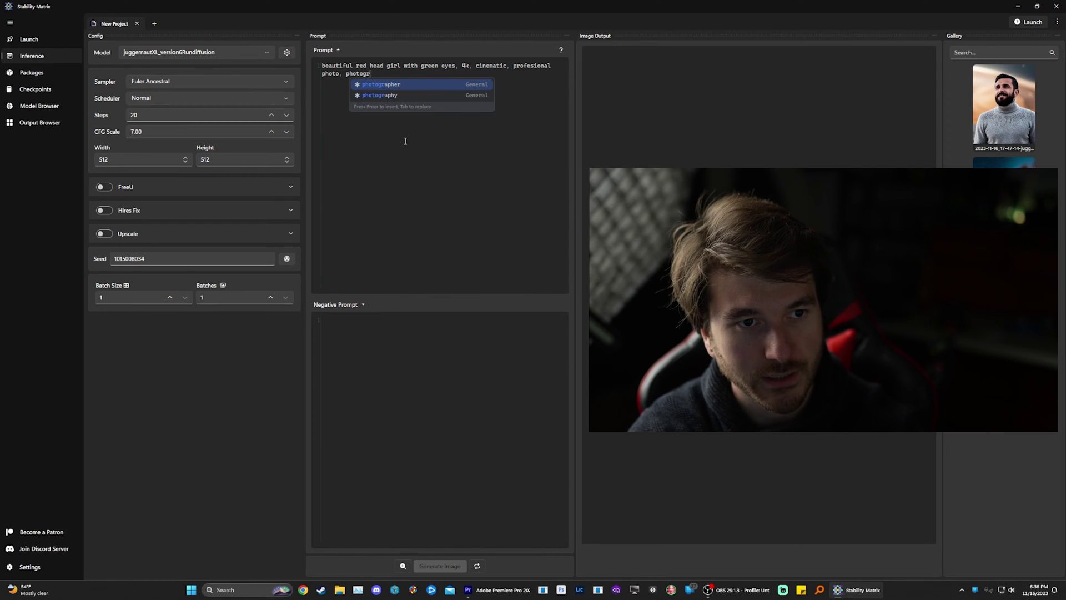
text(aphy, bea)
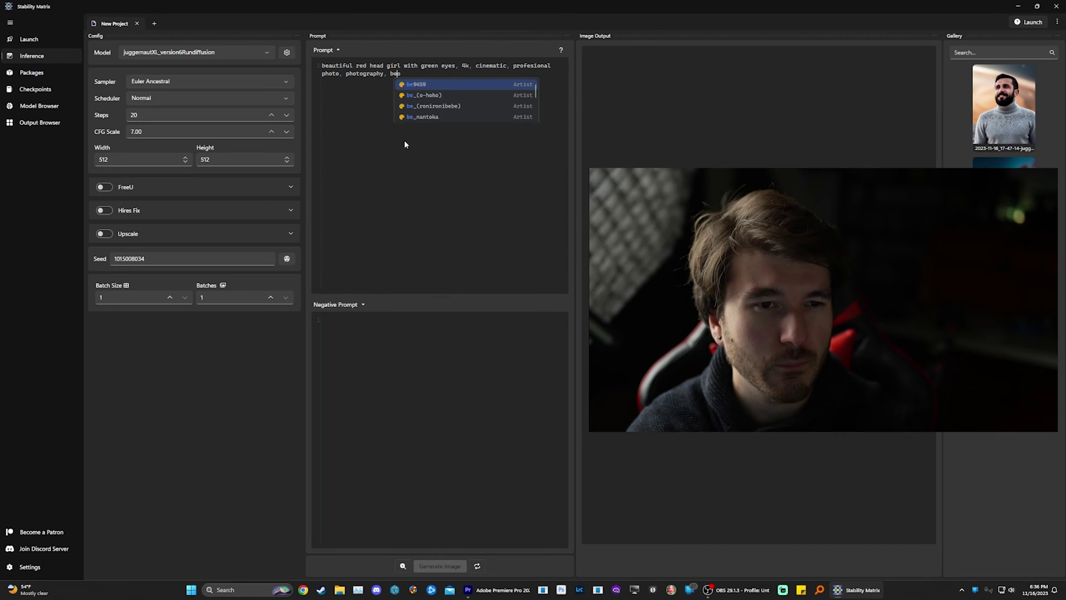
key(BackSpace)
key(BackSpace)
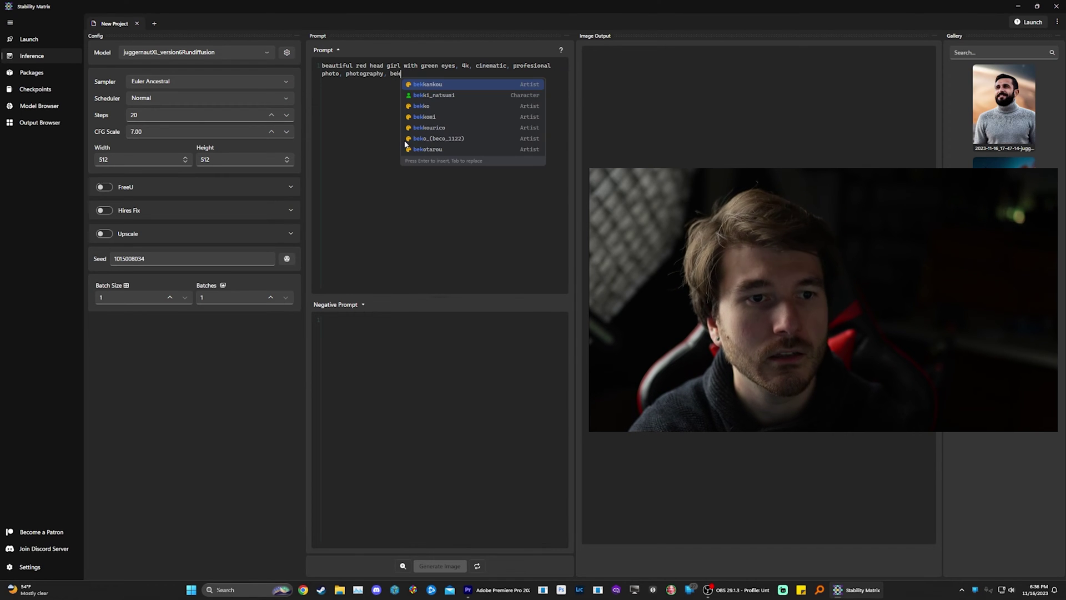
text(okeh,)
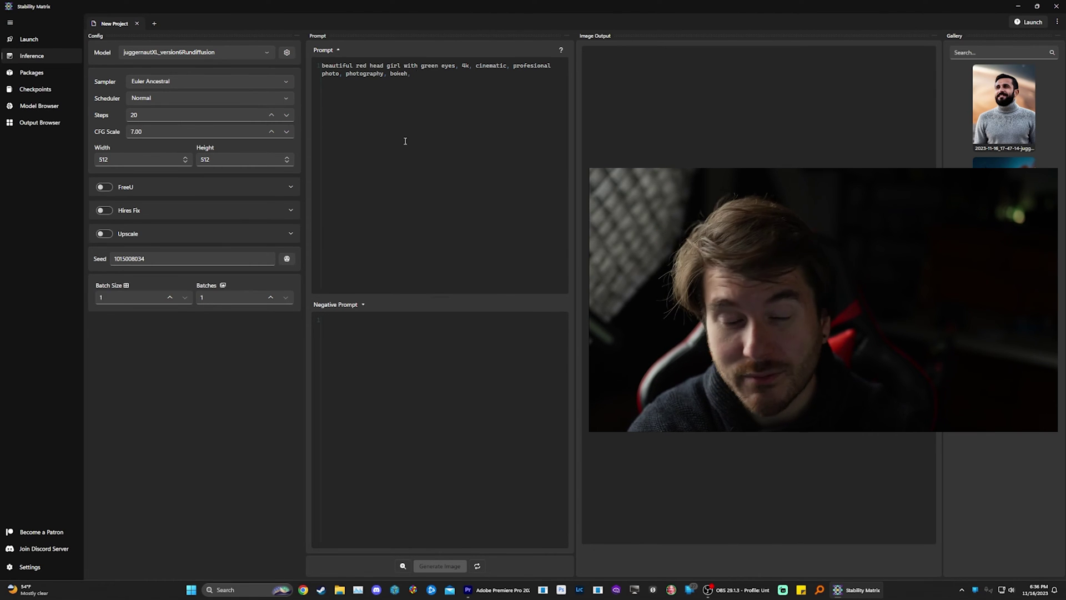
text( cano)
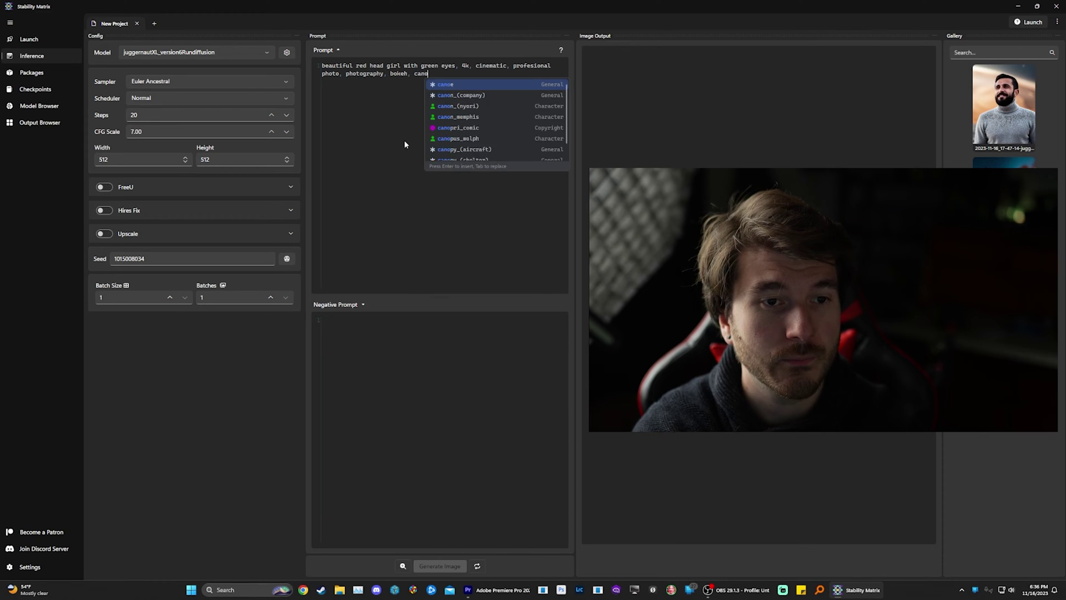
text(n r5, o)
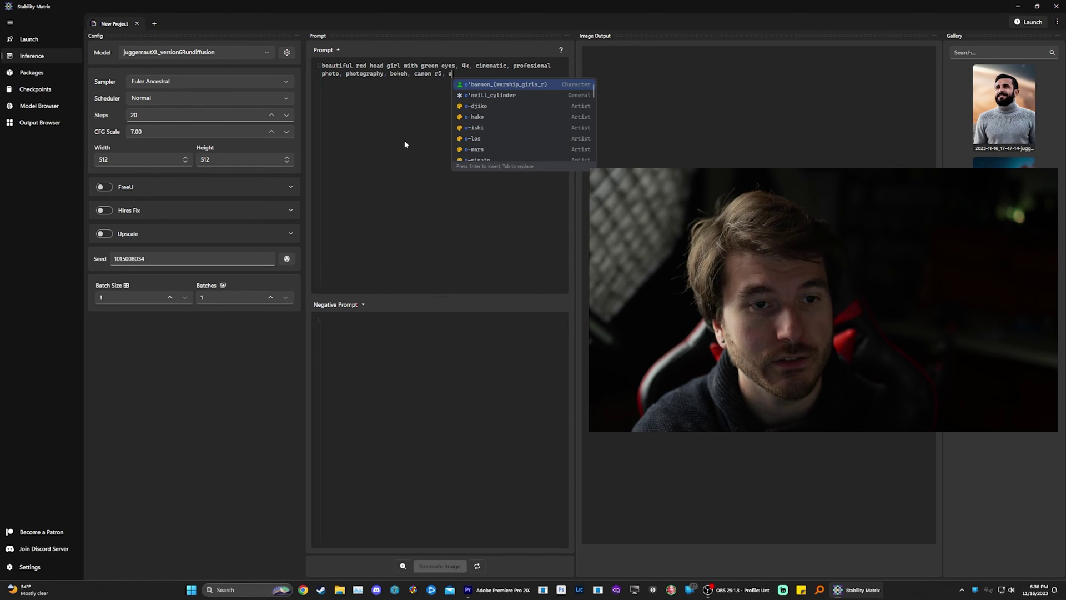
key(Escape)
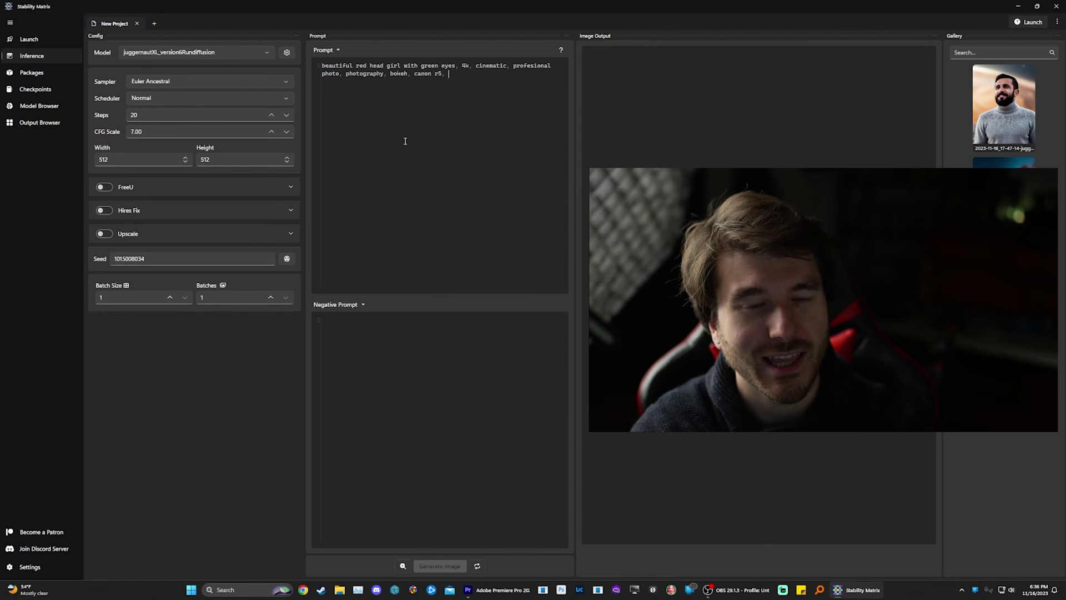
text(50m)
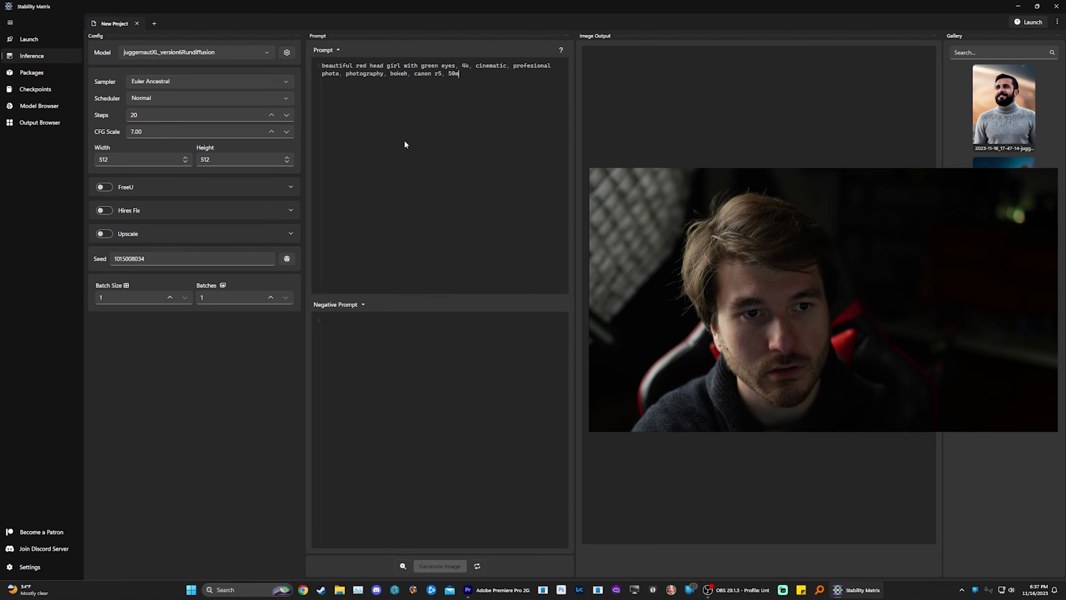
text(m 1.2 lens)
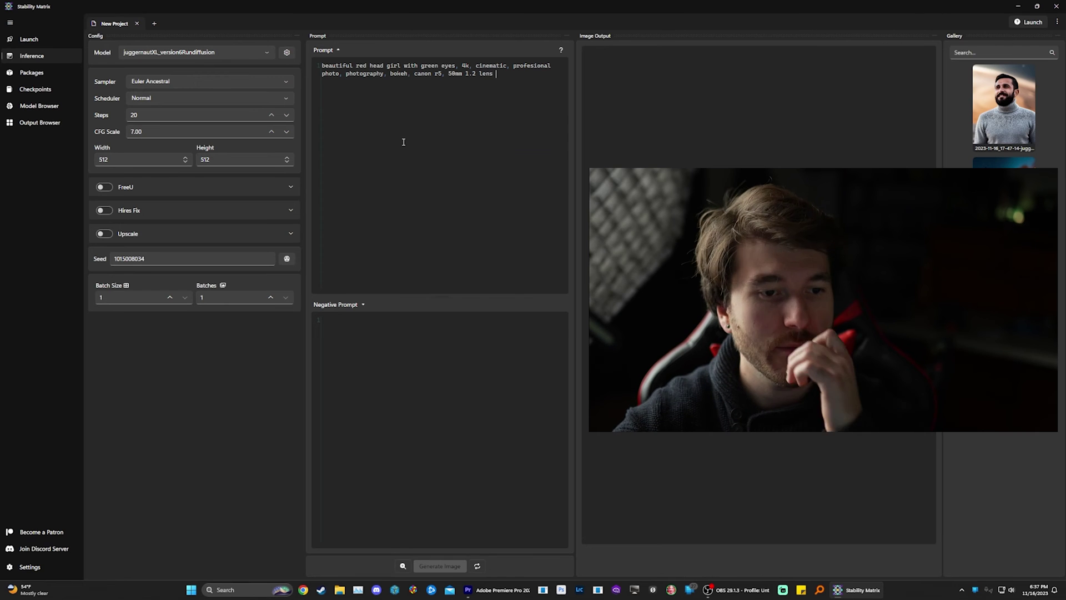
click(440, 565)
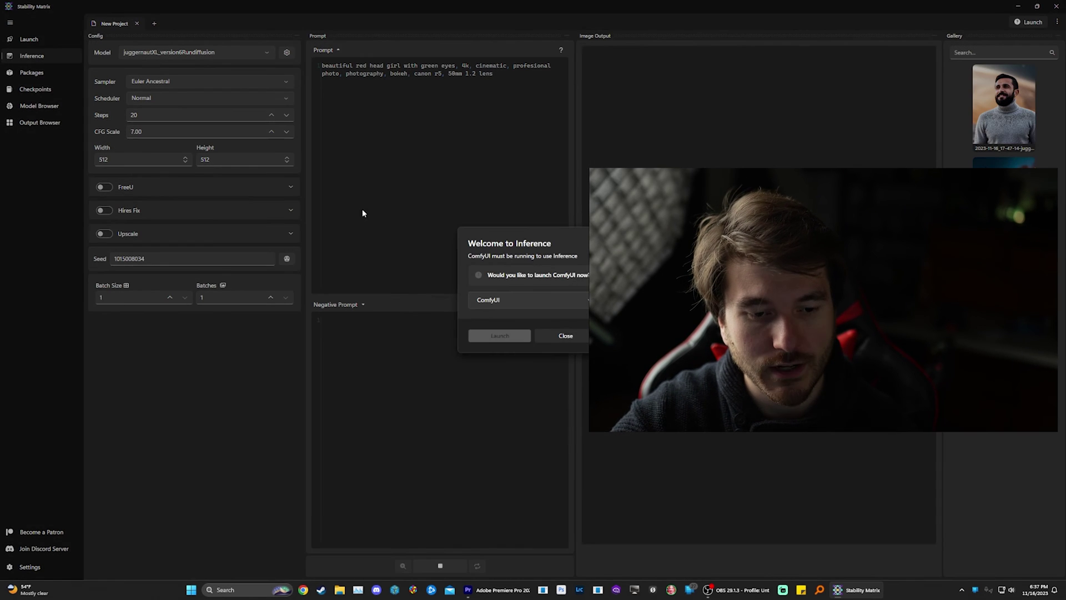
Launch ComfyUI from the Welcome to Inference dialog so the portrait generates
click(491, 335)
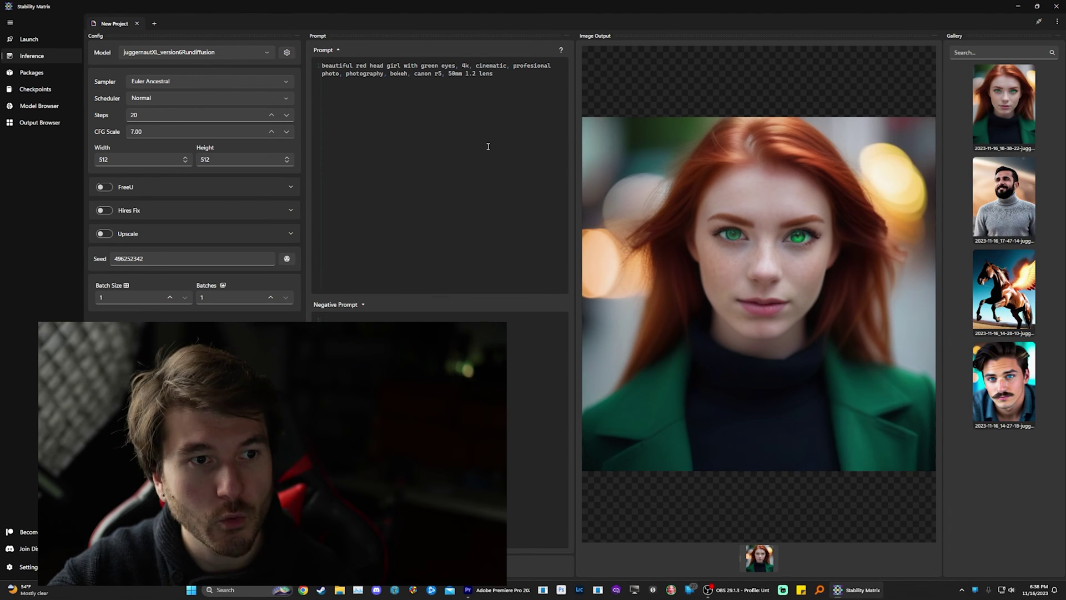
Stop ComfyUI and start Stable Diffusion WebUI as the package instead
click(42, 41)
click(110, 28)
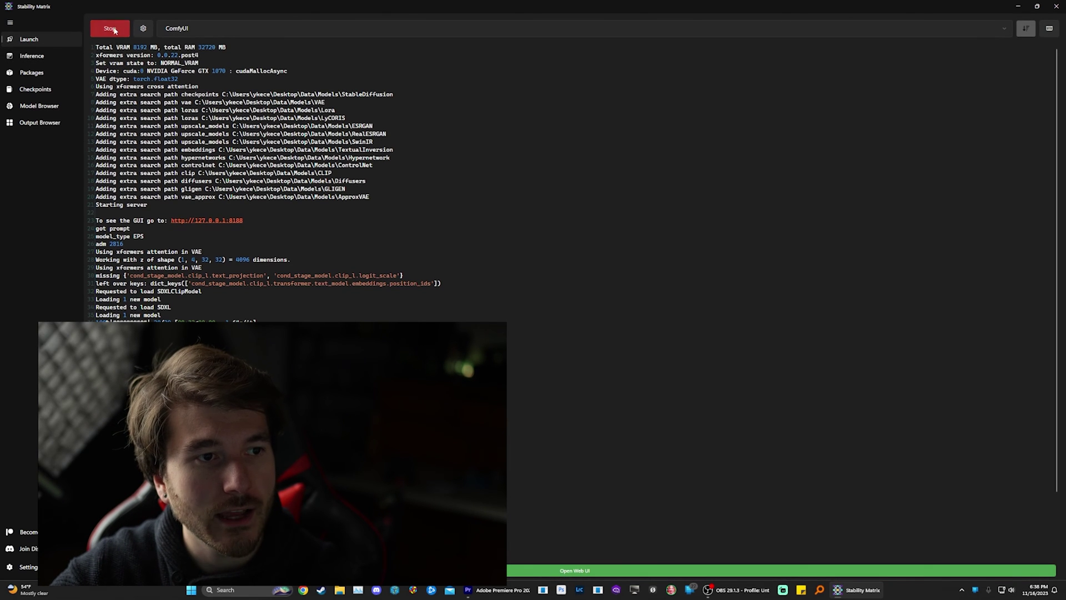
click(199, 28)
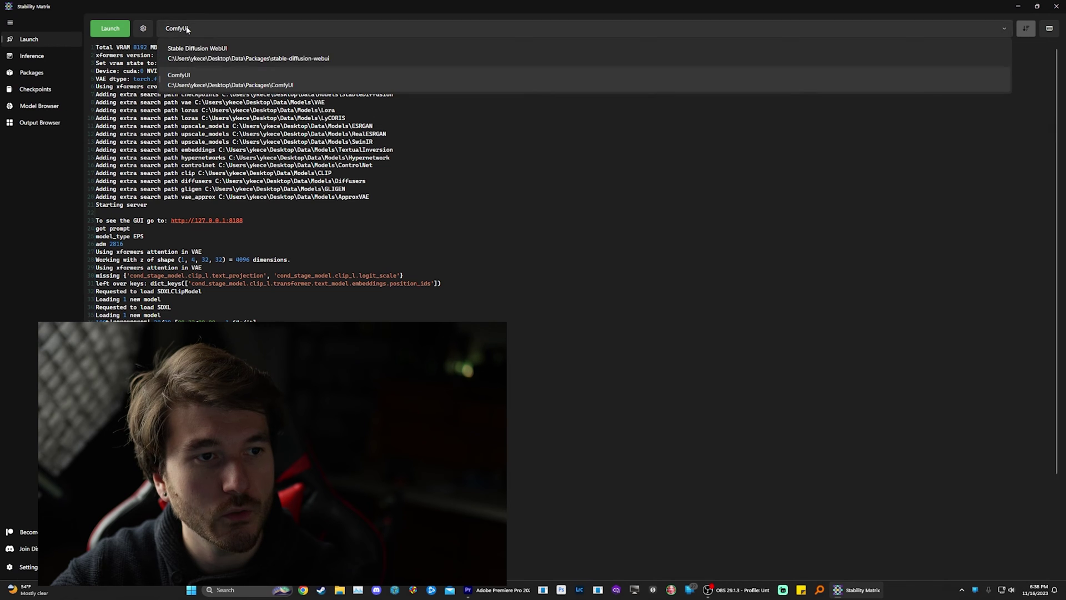
click(202, 53)
click(112, 29)
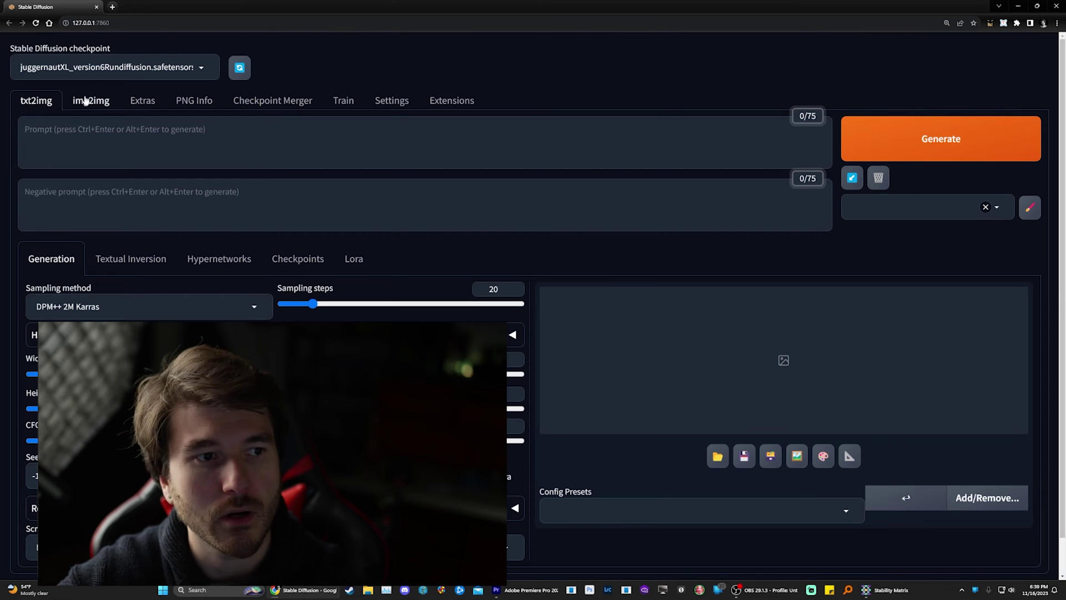
Keep juggernautXL as the checkpoint, then return to Inference and select the red-head prompt
click(85, 71)
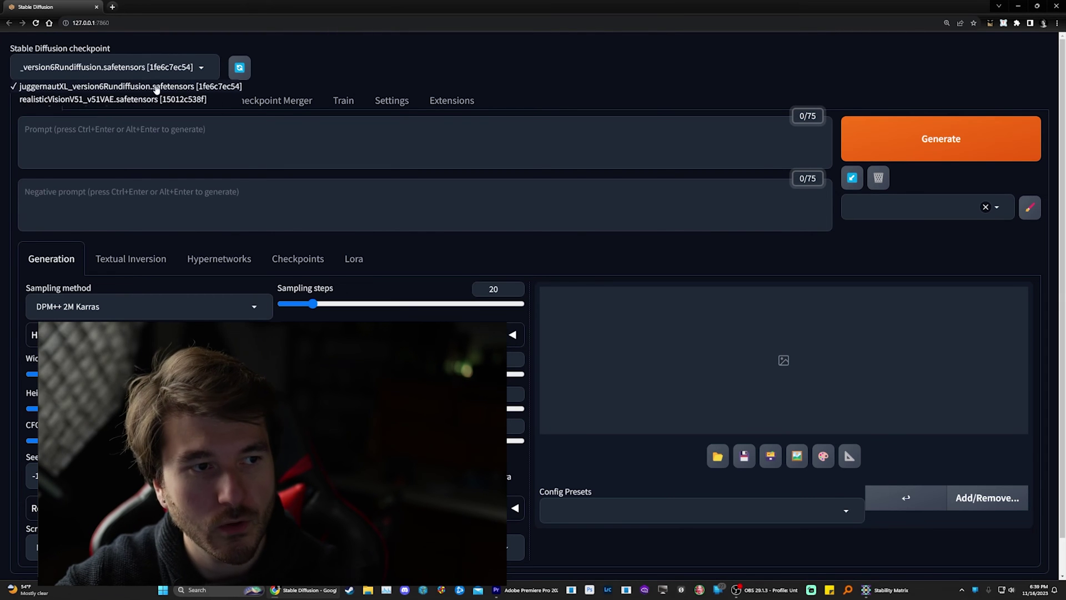
click(156, 88)
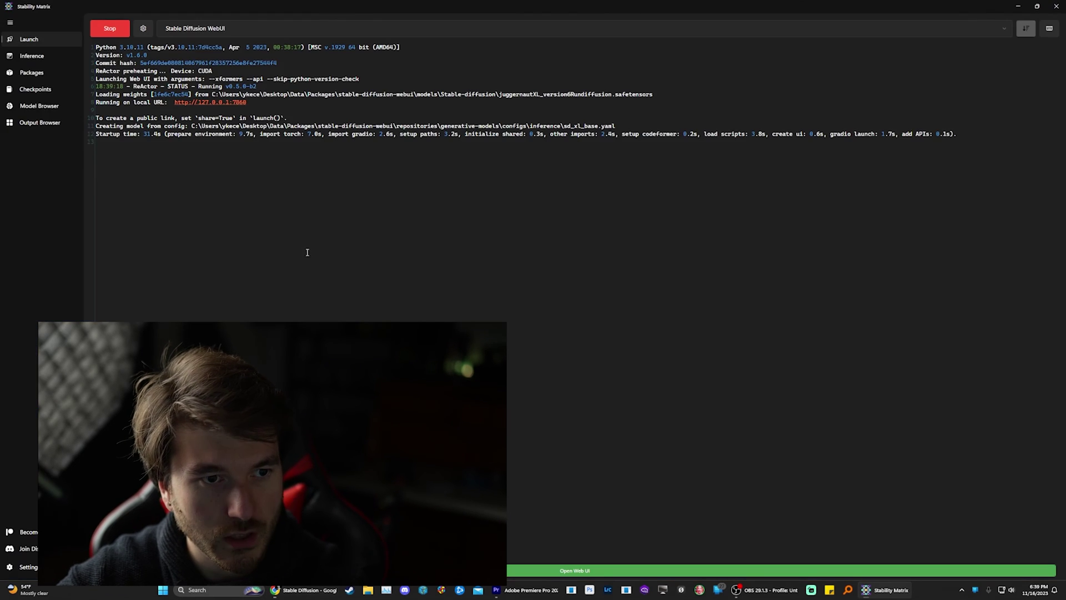
click(39, 56)
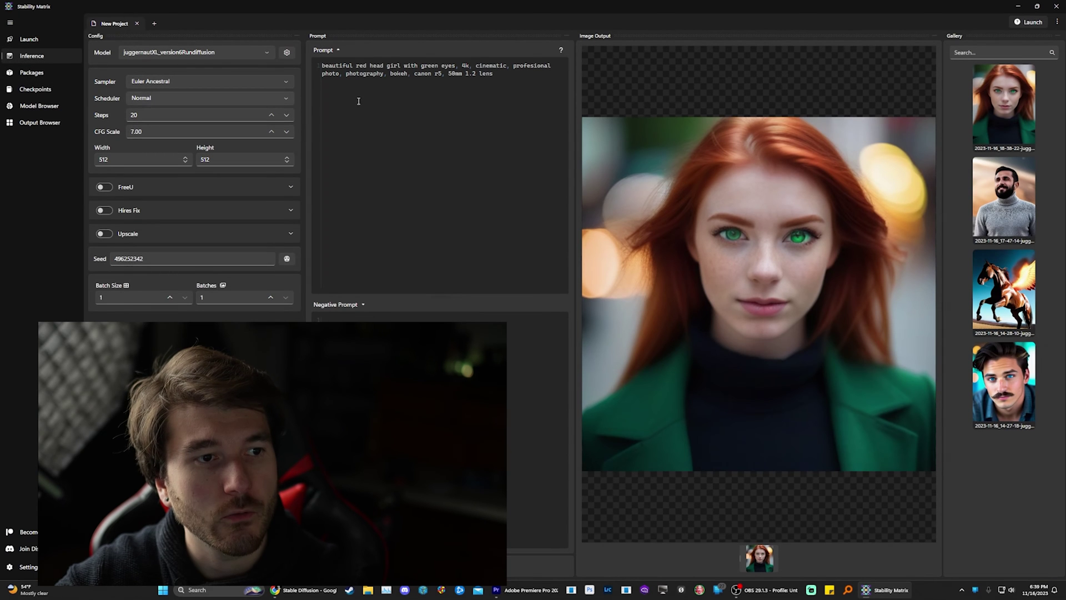
key(ctrl+a)
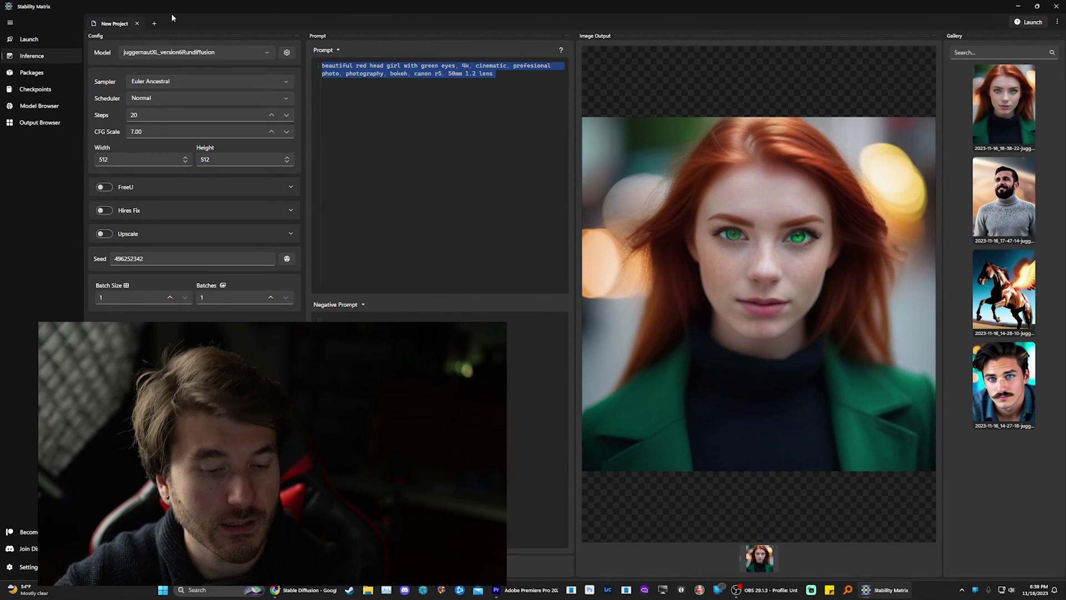
Paste the red-head prompt into txt2img and generate the portrait
text(beautiful red head girl with green eyes, 4k, cinematic, profesional photo, photography, bokeh, canon r5, 50mm 1.2 lens)
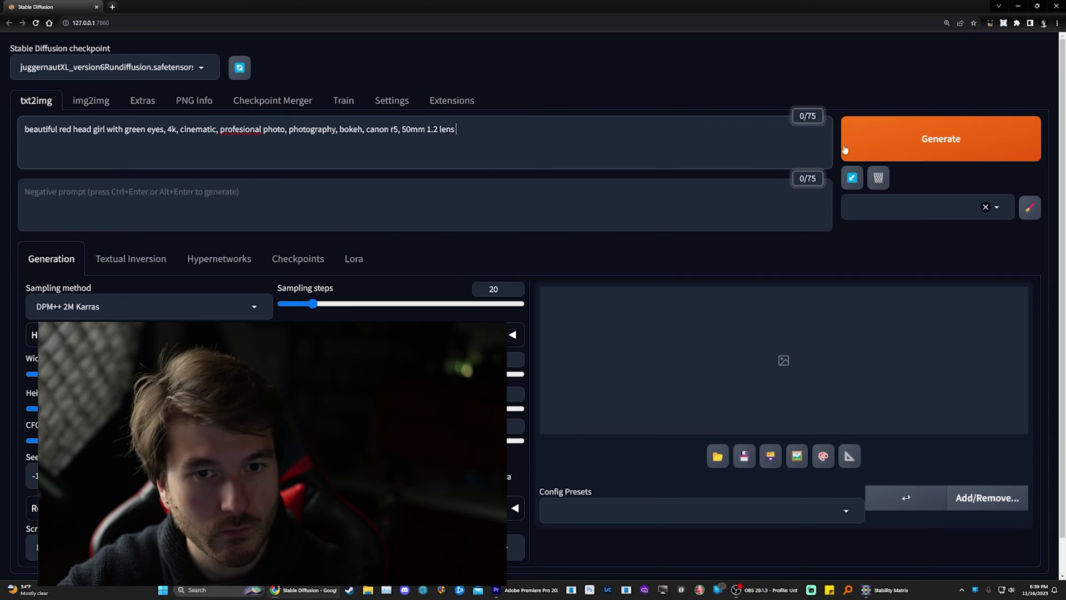
click(923, 130)
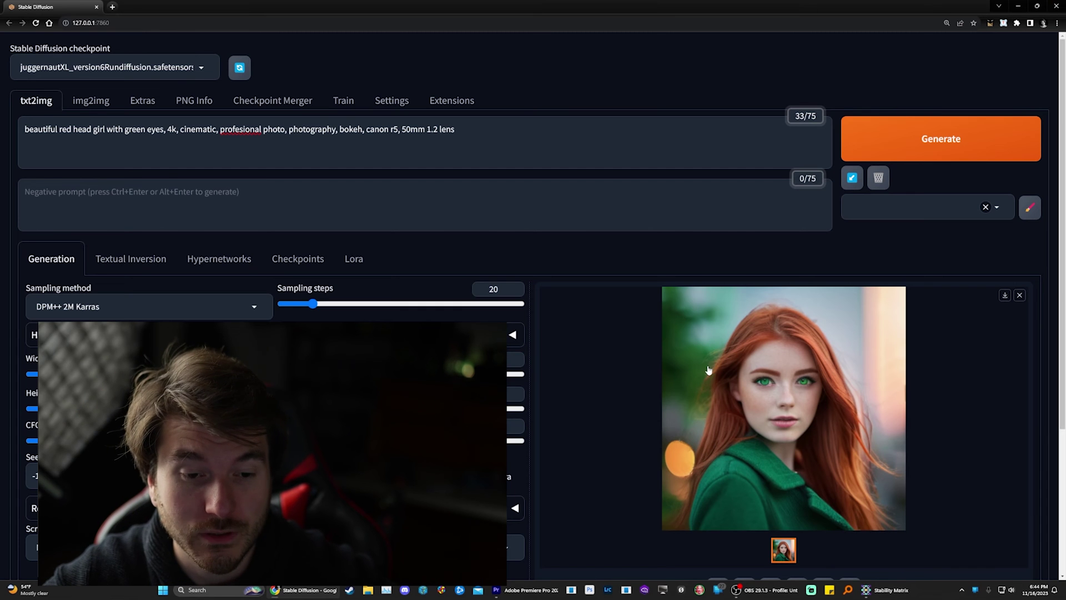
scroll(658, 355, down, 2)
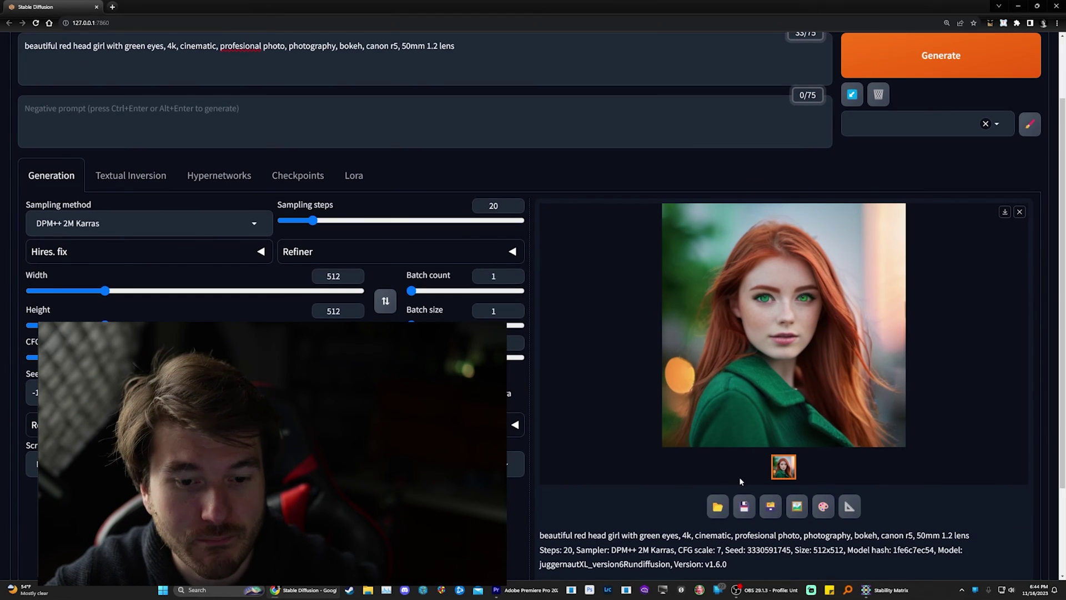
scroll(740, 481, down, 2)
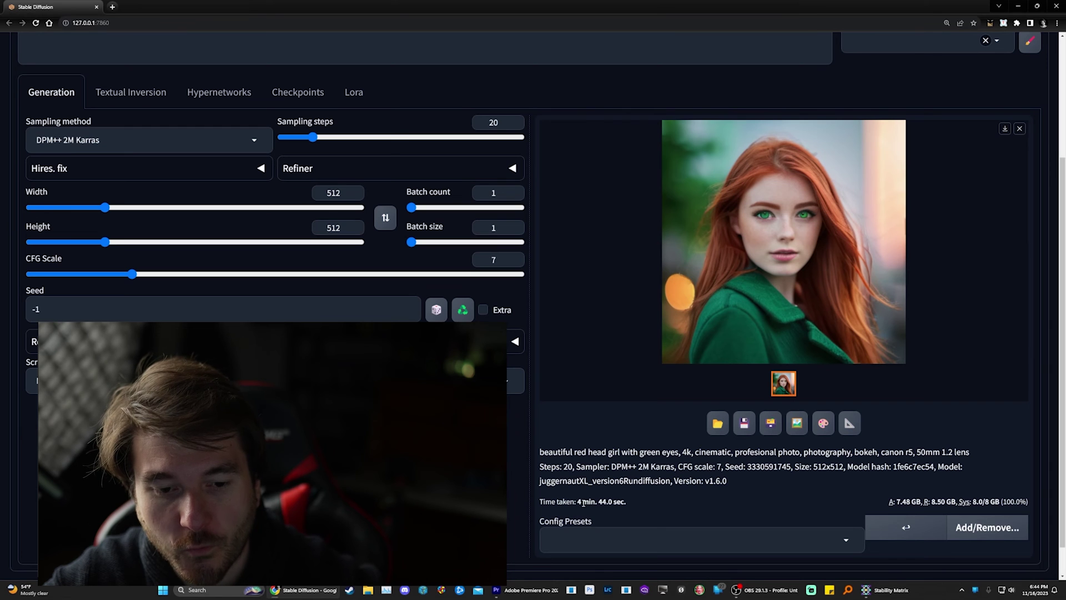
Preview the generated portrait full size and send it to Inpaint
click(831, 302)
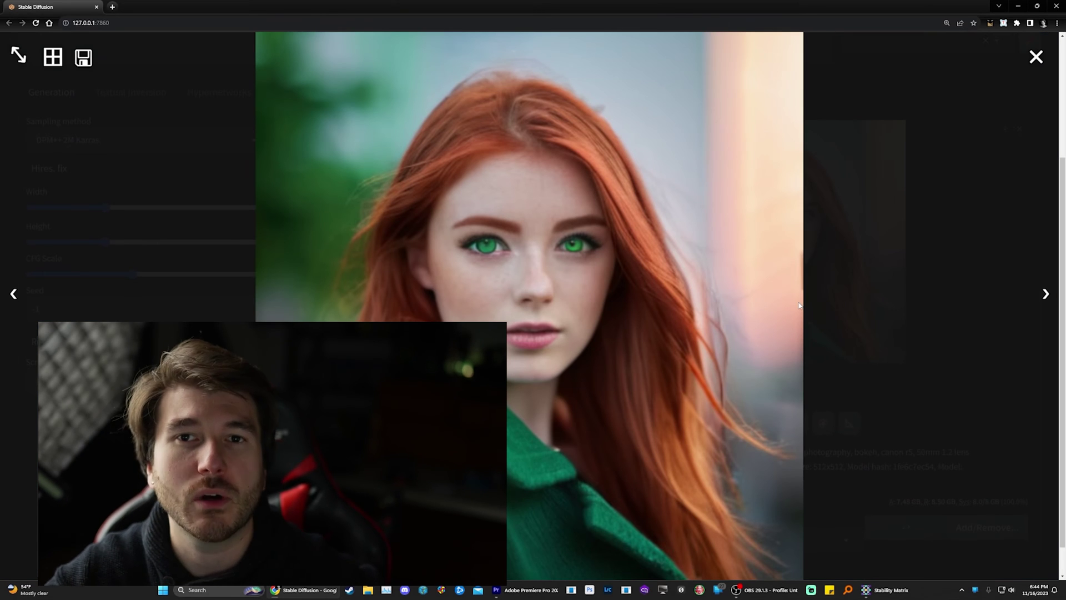
click(831, 265)
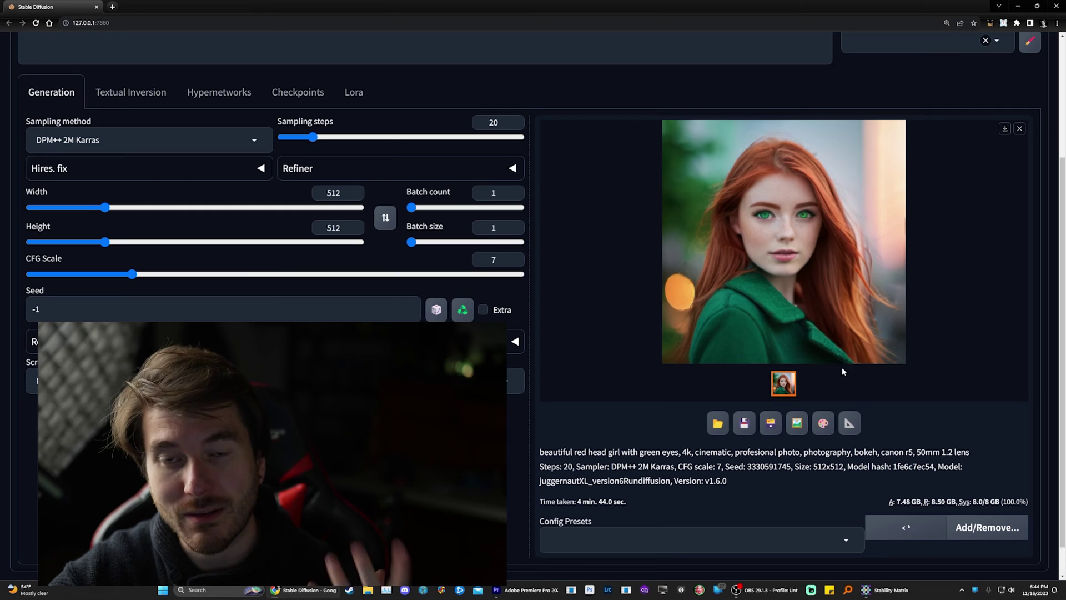
click(768, 210)
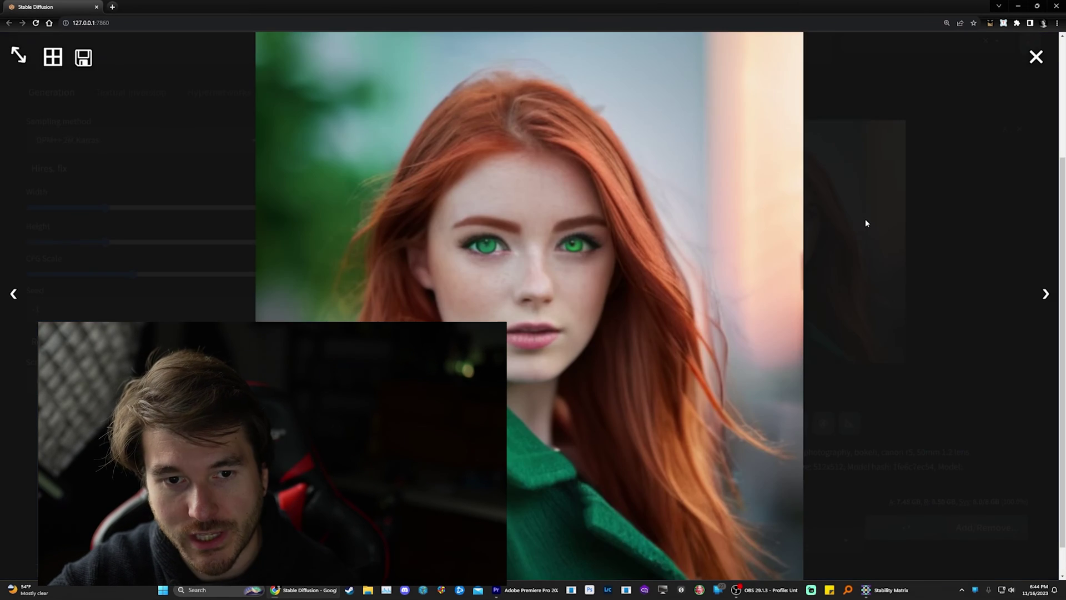
click(865, 222)
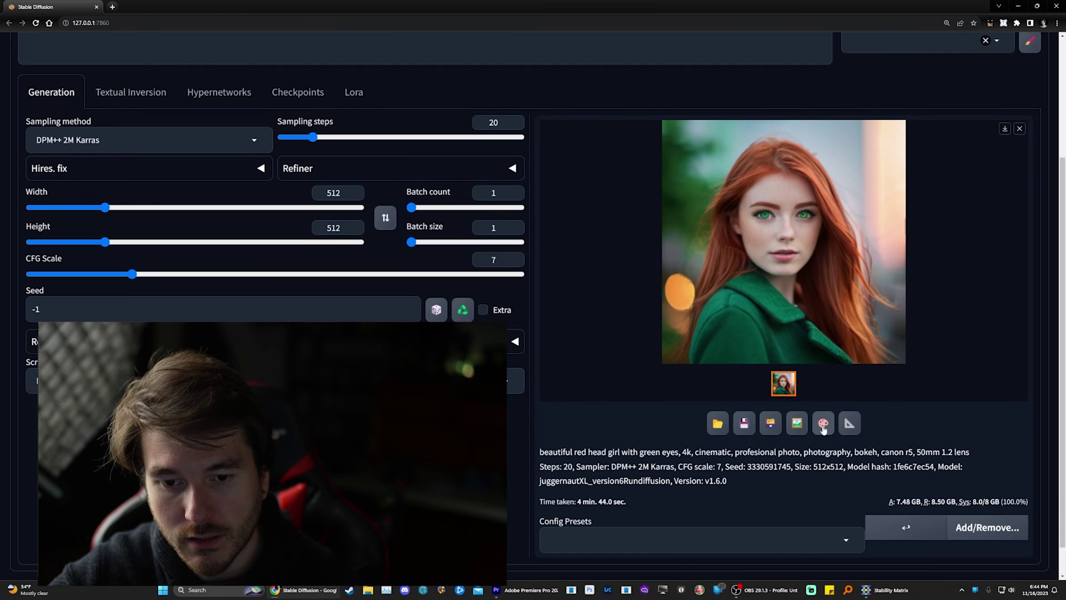
click(824, 424)
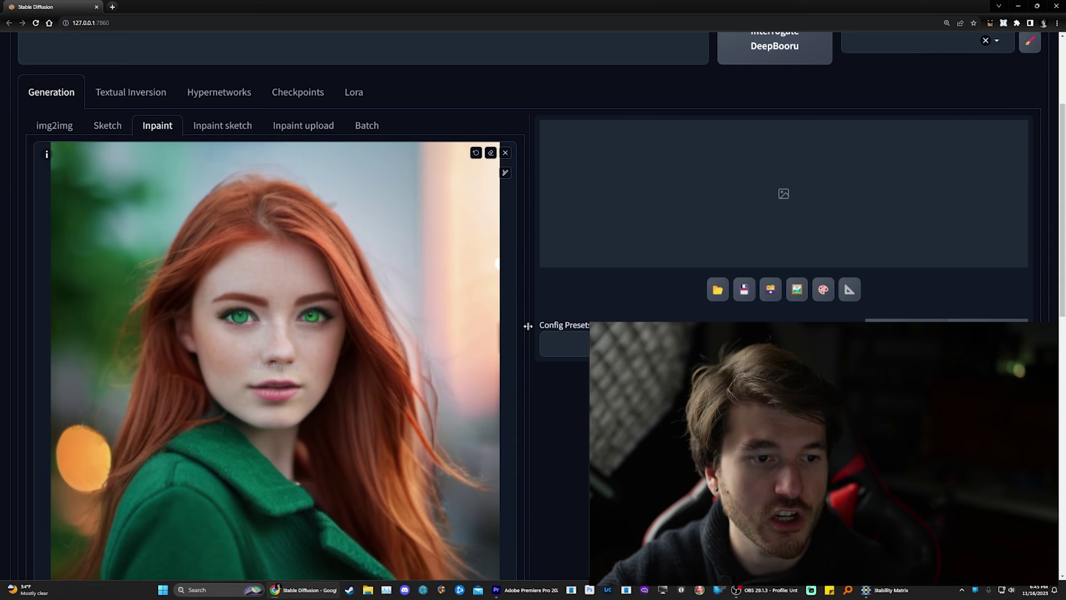
Mask both eyes with a larger brush and replace the prompt with 'blue eyes'
click(505, 173)
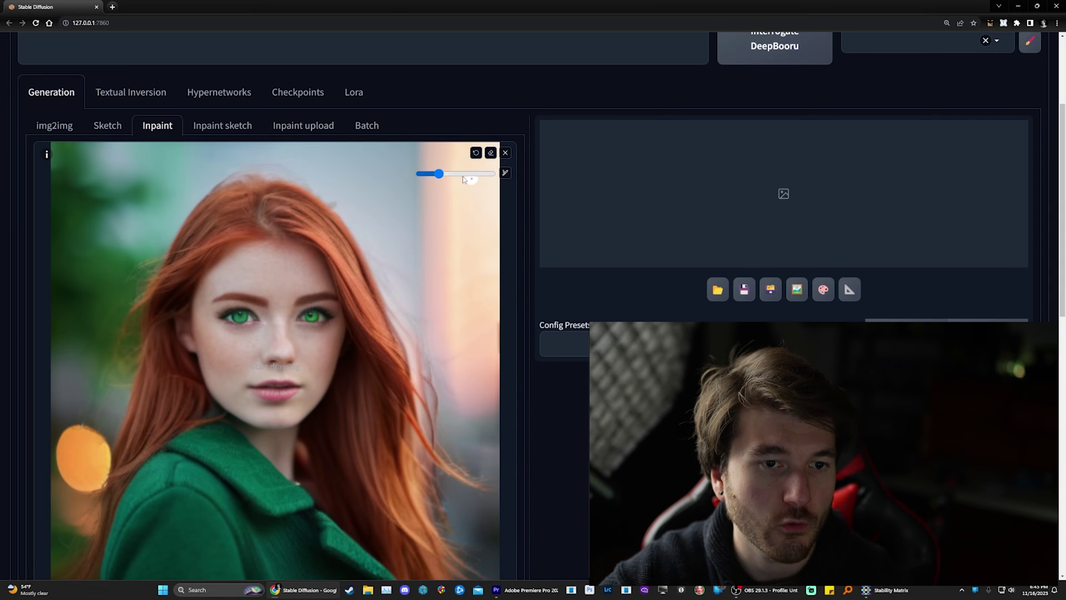
drag(308, 316, 326, 317)
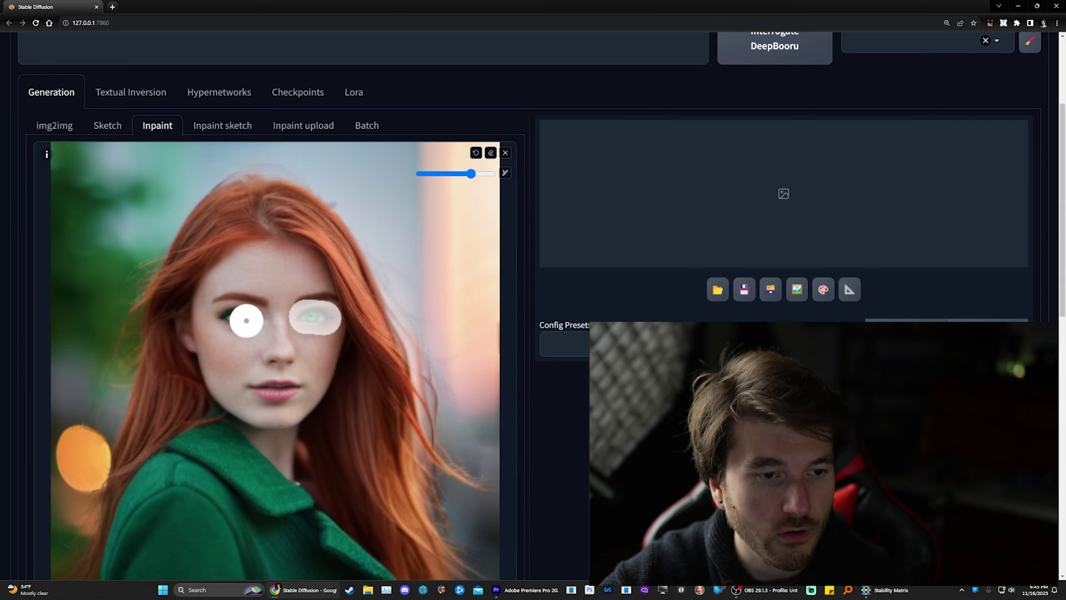
drag(245, 316, 212, 315)
scroll(261, 116, up, 3)
triple_click(259, 129)
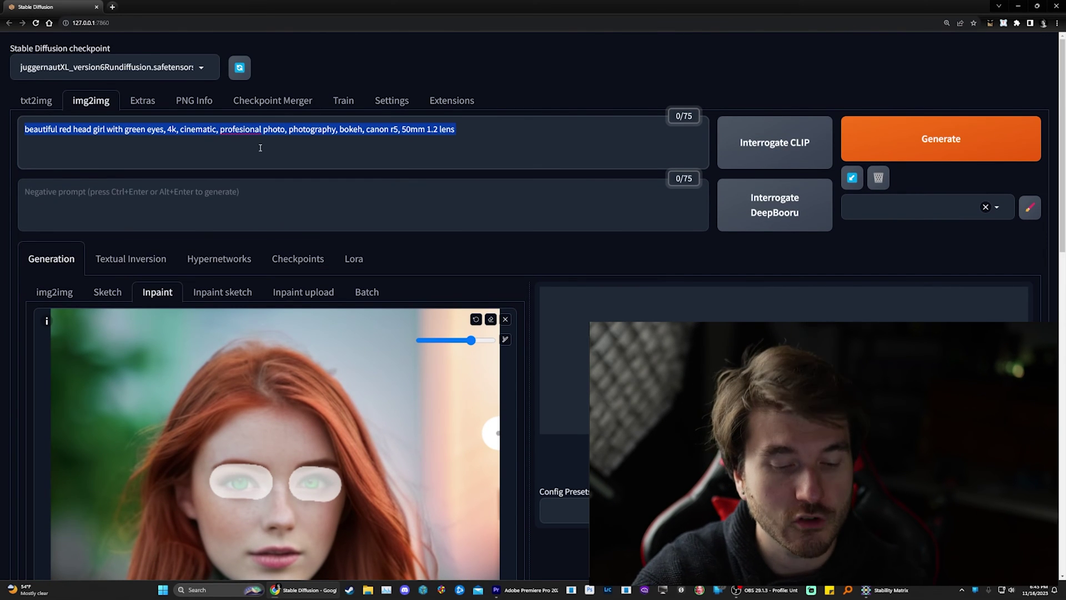
text(blue eyes)
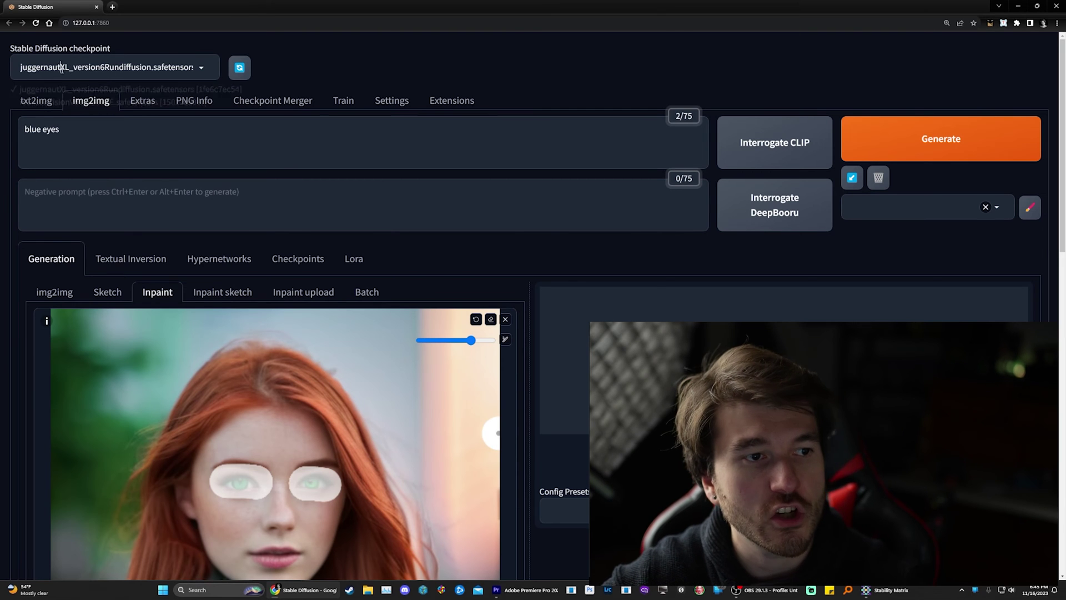
Switch to realisticVisionV51, set Inpaint area to Only masked, and generate the blue-eyed portrait
click(77, 71)
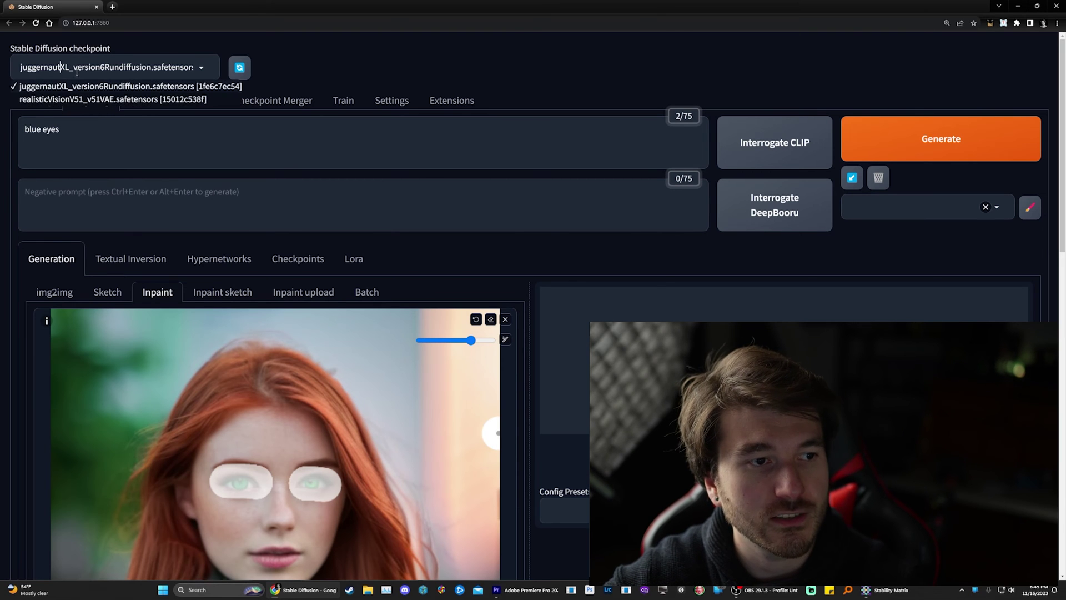
click(56, 100)
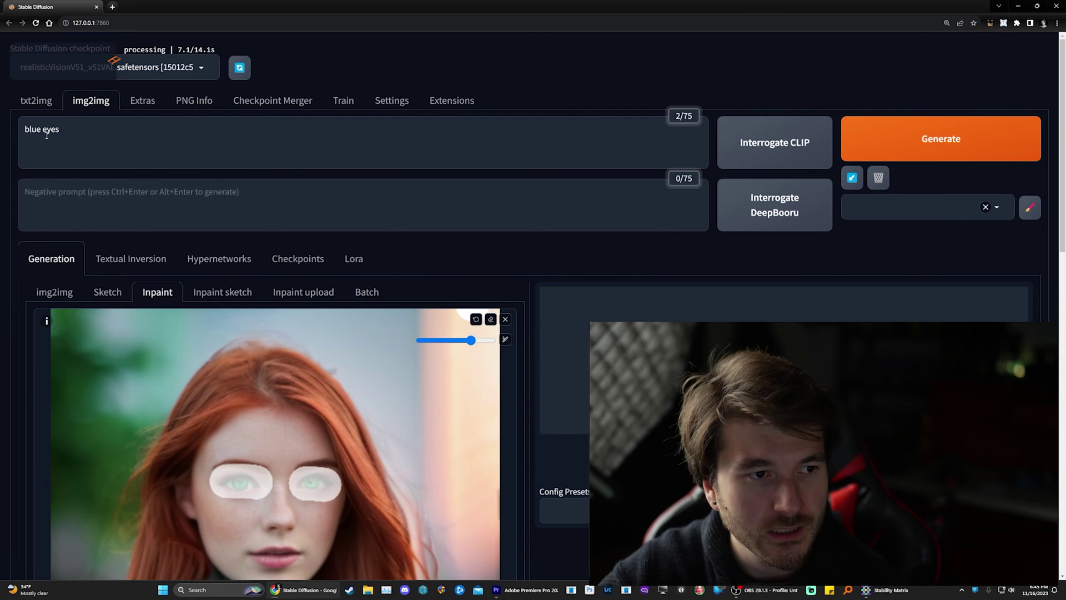
scroll(281, 191, down, 1)
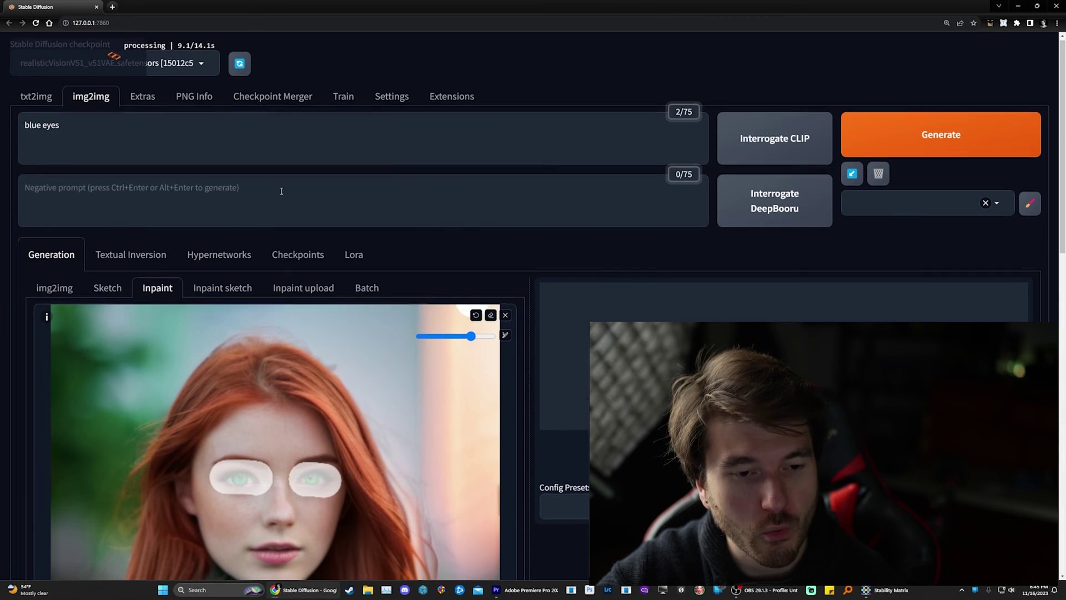
scroll(281, 191, down, 10)
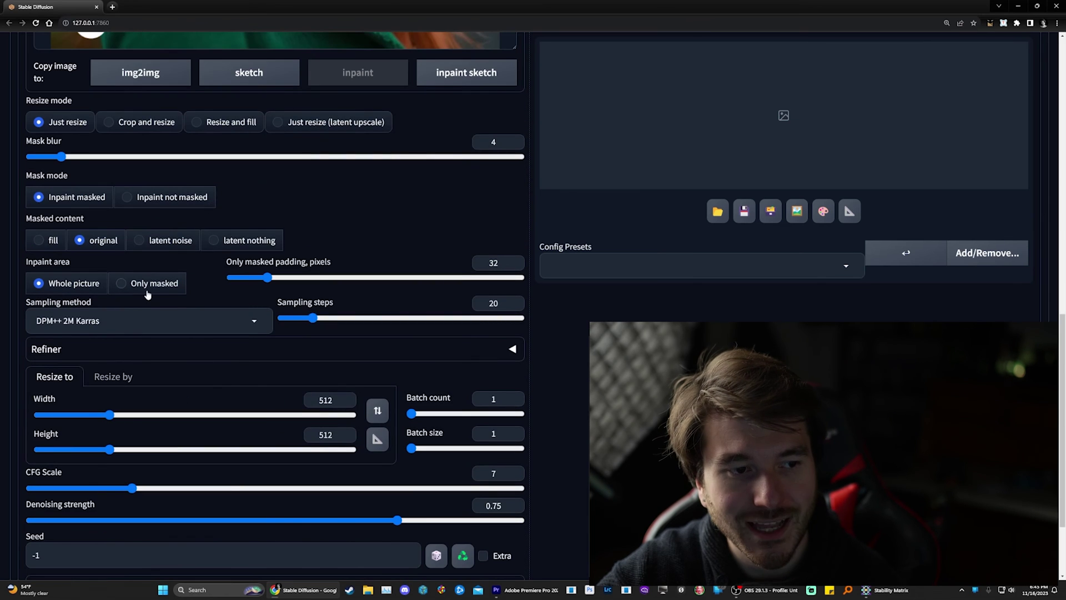
click(158, 288)
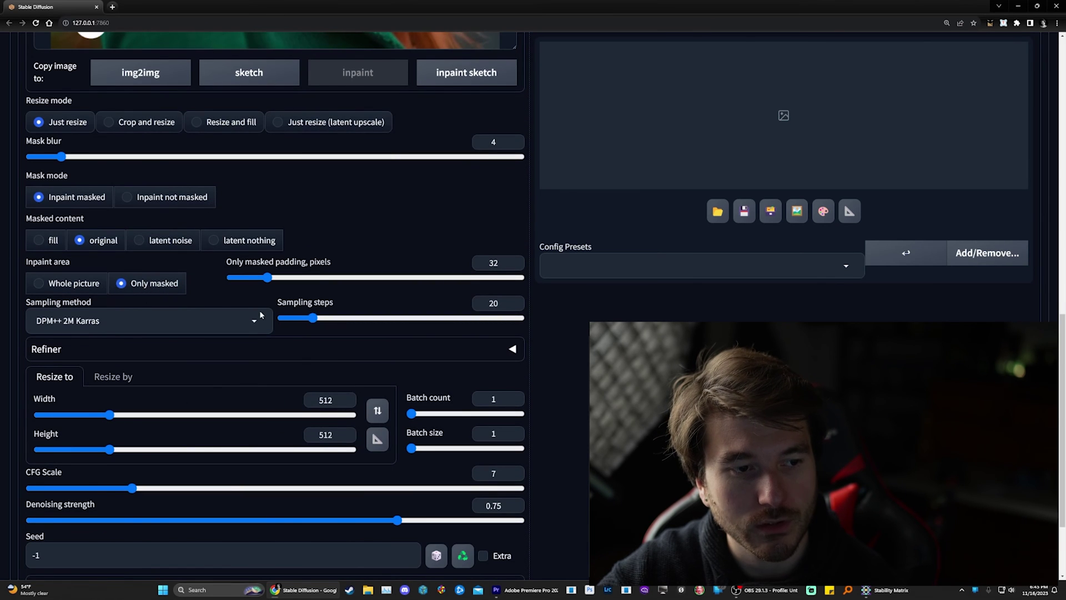
scroll(261, 314, up, 12)
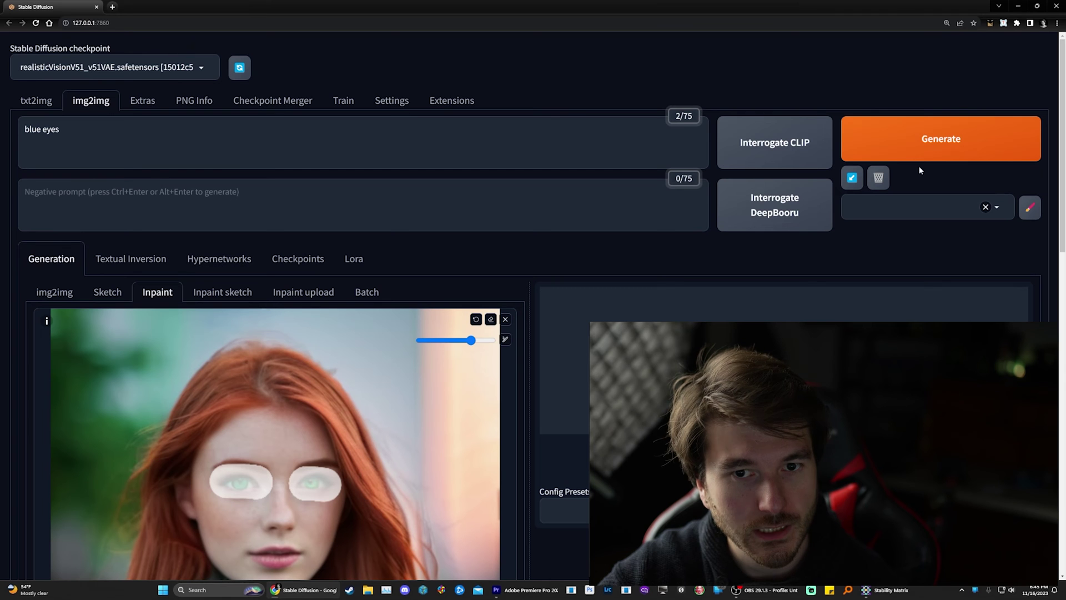
click(918, 149)
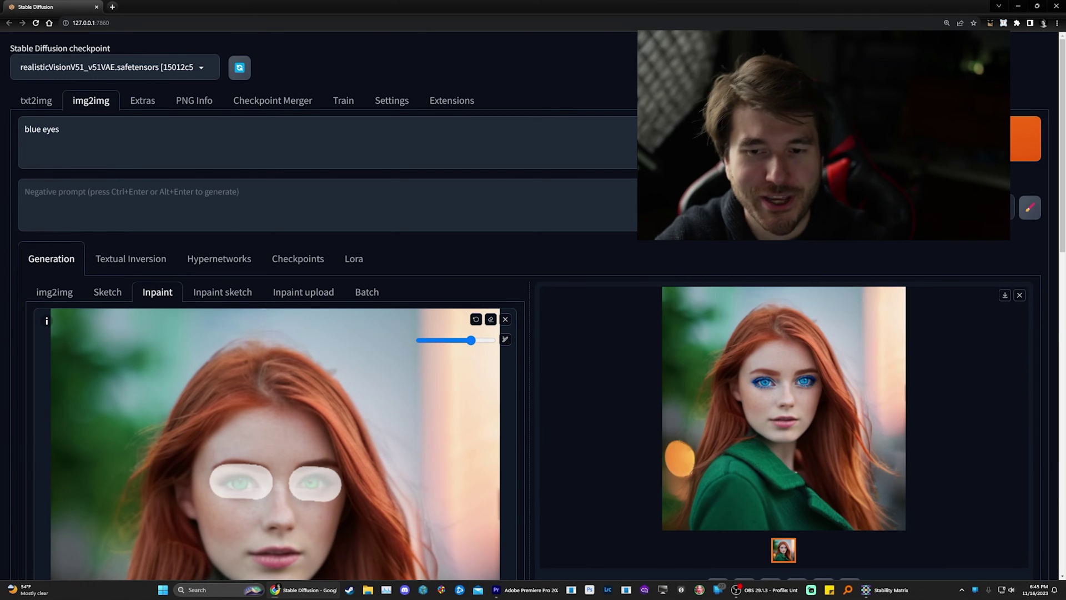
click(739, 311)
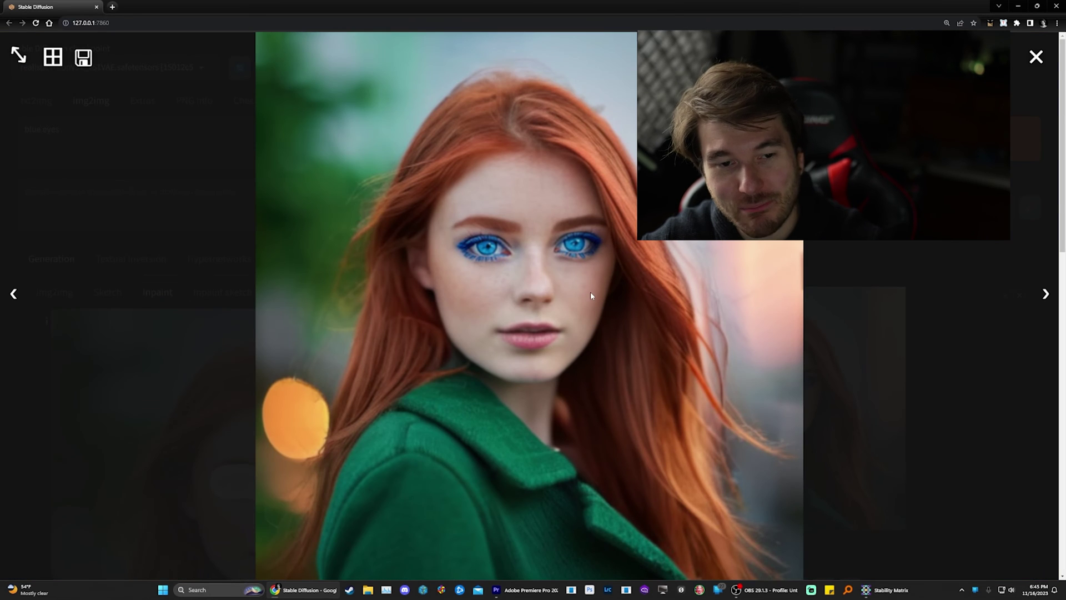
Close the preview and bring ComfyUI's juggernautXL Load Checkpoint node into view
click(660, 323)
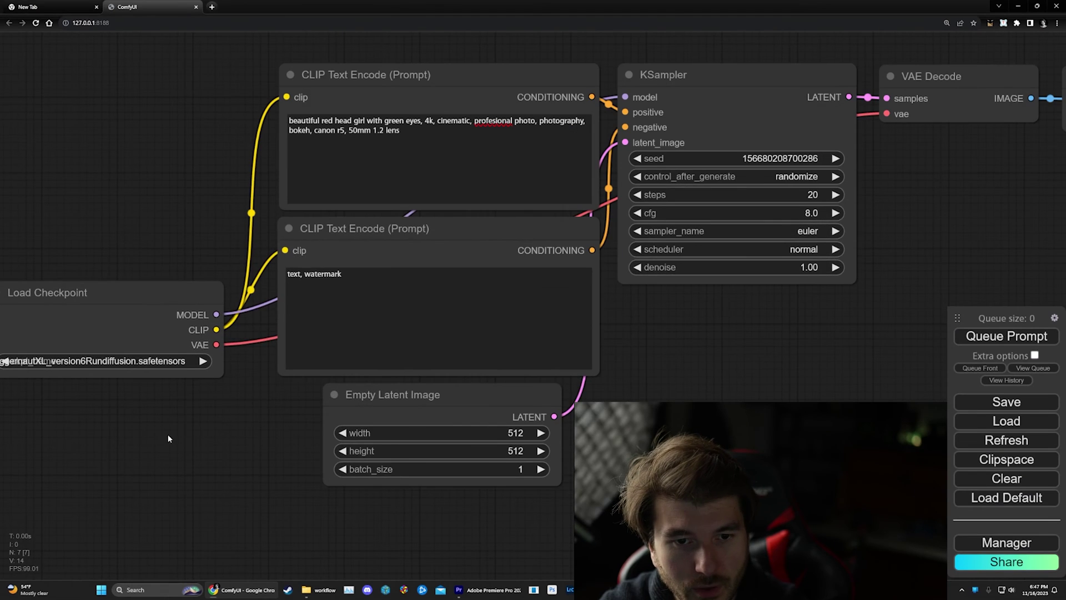
scroll(220, 428, down, 5)
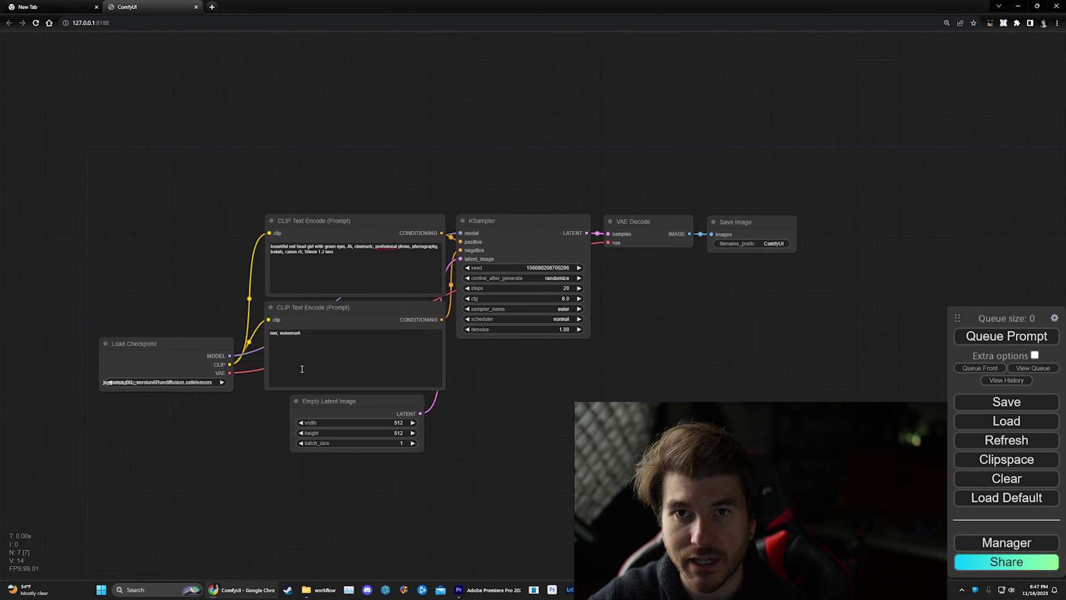
drag(454, 365, 504, 335)
scroll(504, 334, up, 2)
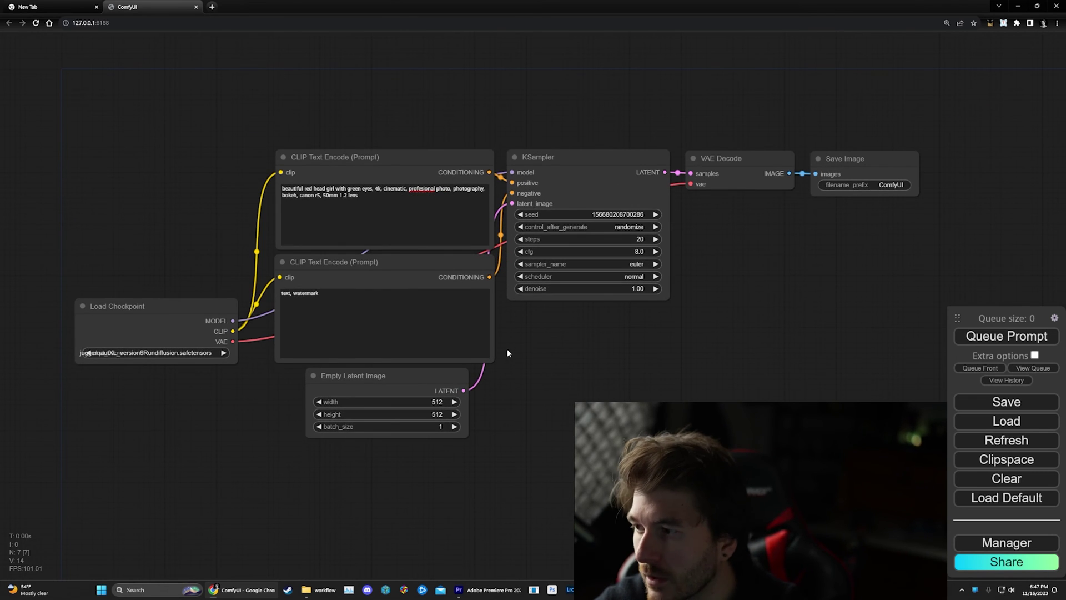
mouse_move(182, 303)
mouse_down()
mouse_move(142, 302)
mouse_move(119, 282)
mouse_move(166, 298)
mouse_up()
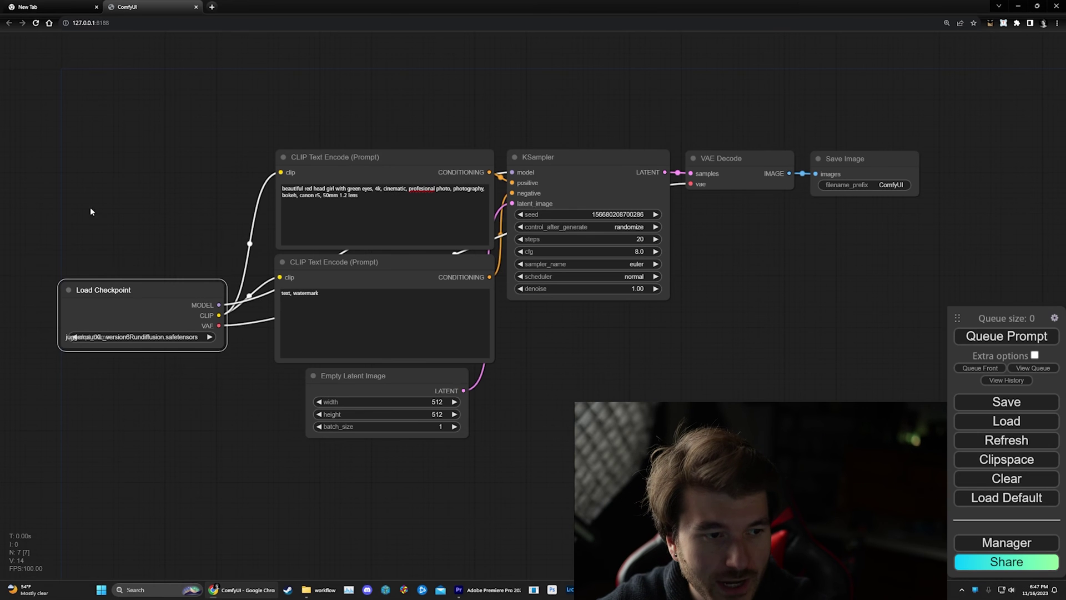
scroll(173, 340, up, 4)
scroll(173, 340, up, 3)
drag(585, 339, 327, 325)
Pan across the prompt nodes and KSampler to frame the whole 512×512 workflow
scroll(780, 308, down, 5)
drag(551, 352, 427, 364)
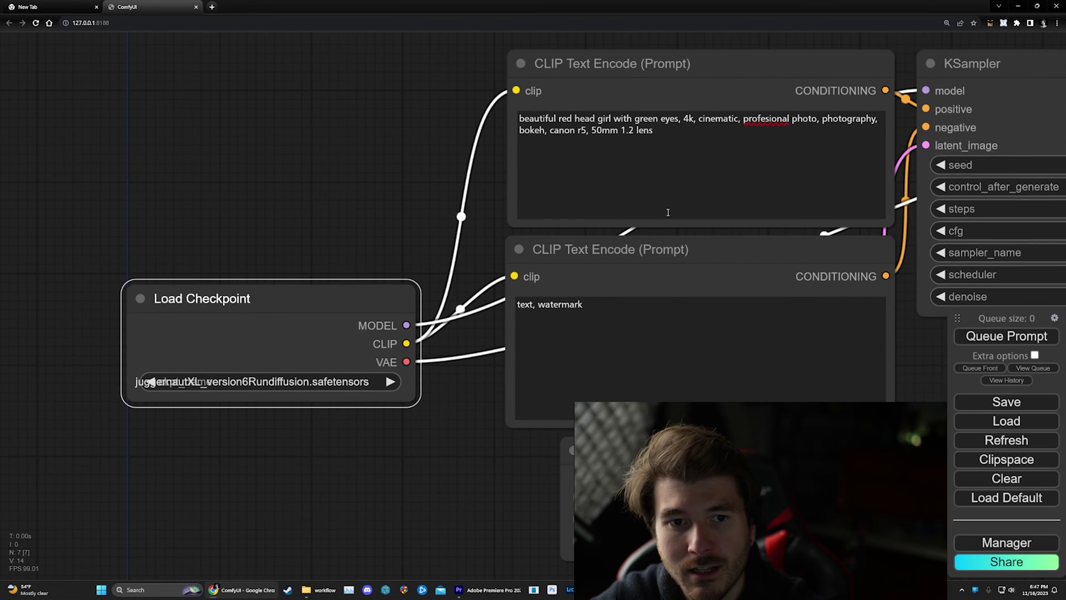
scroll(496, 128, down, 3)
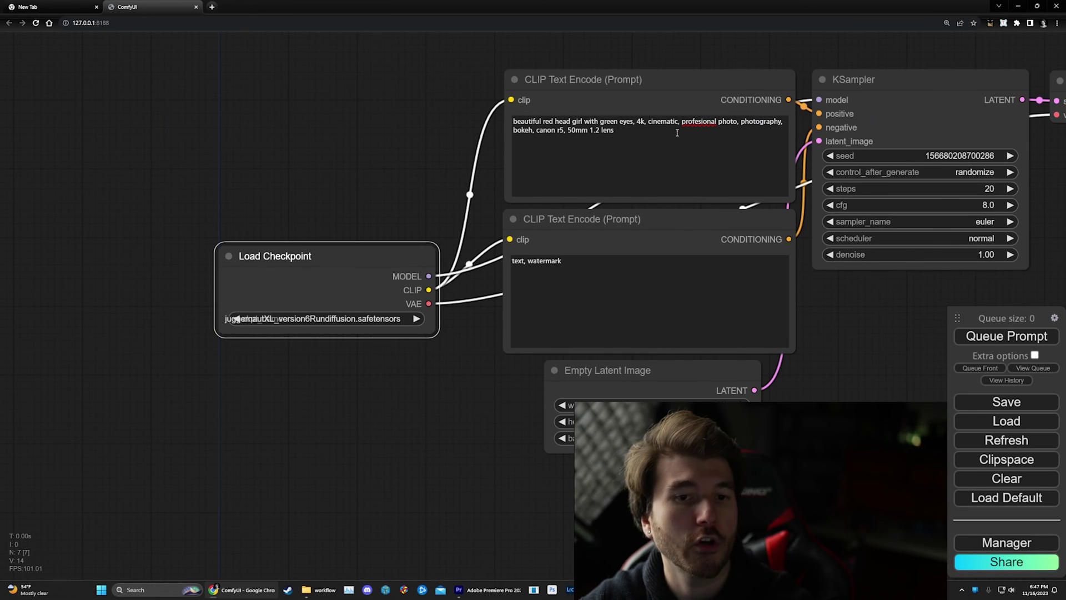
scroll(493, 156, down, 3)
scroll(929, 225, up, 2)
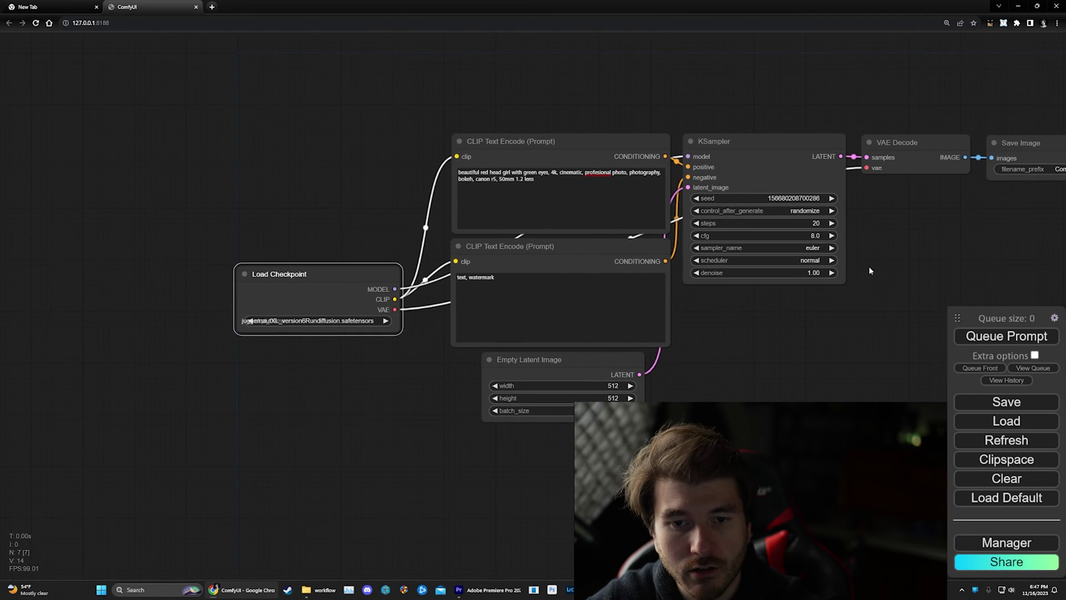
scroll(879, 314, up, 1)
drag(880, 314, 763, 310)
scroll(655, 388, down, 5)
click(1012, 337)
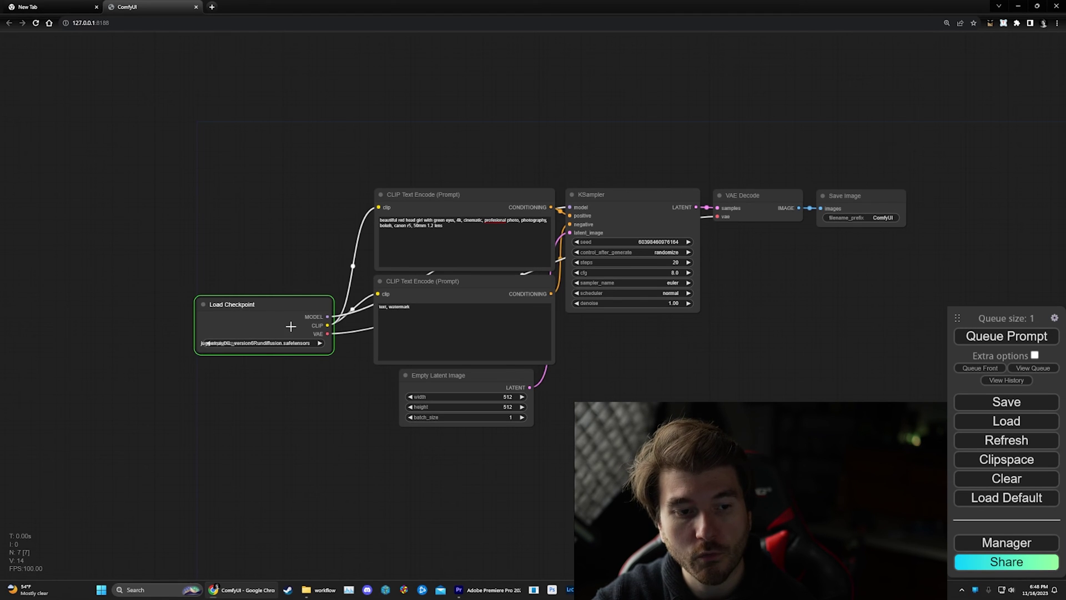
click(445, 211)
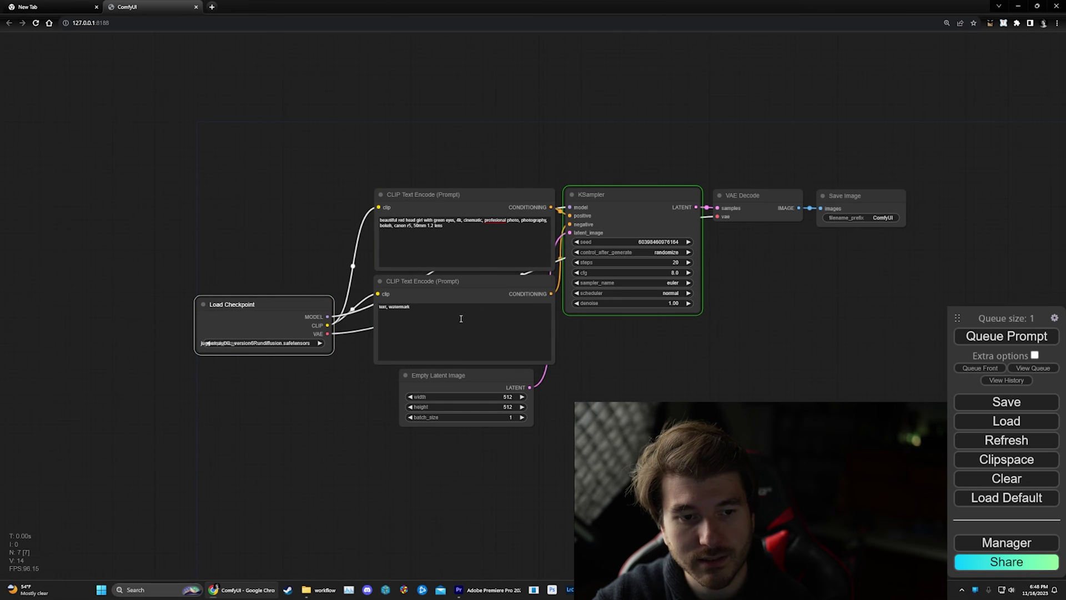
scroll(687, 298, up, 8)
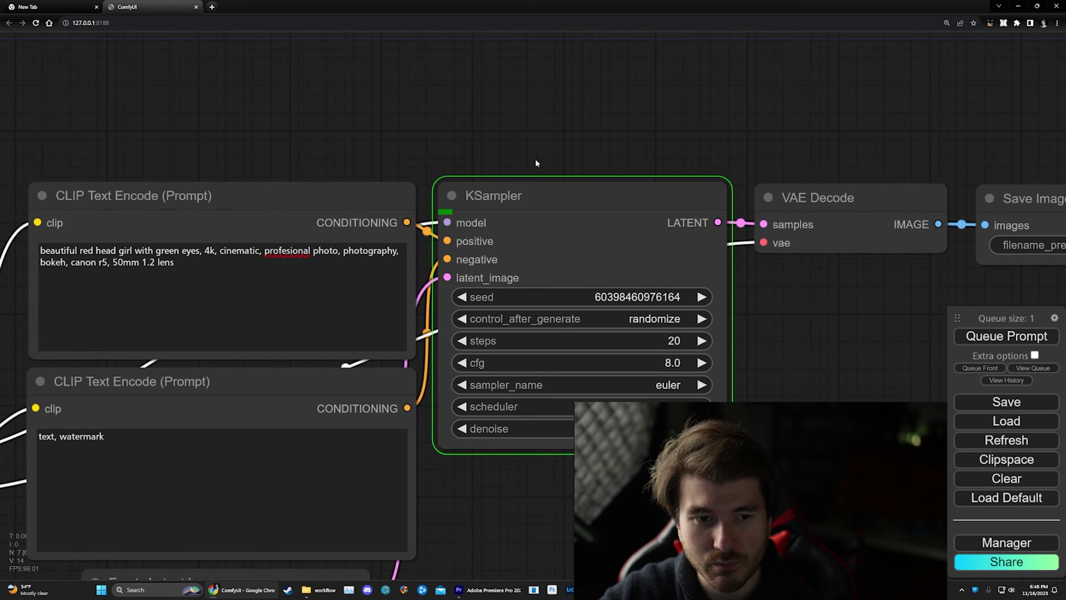
scroll(535, 159, down, 4)
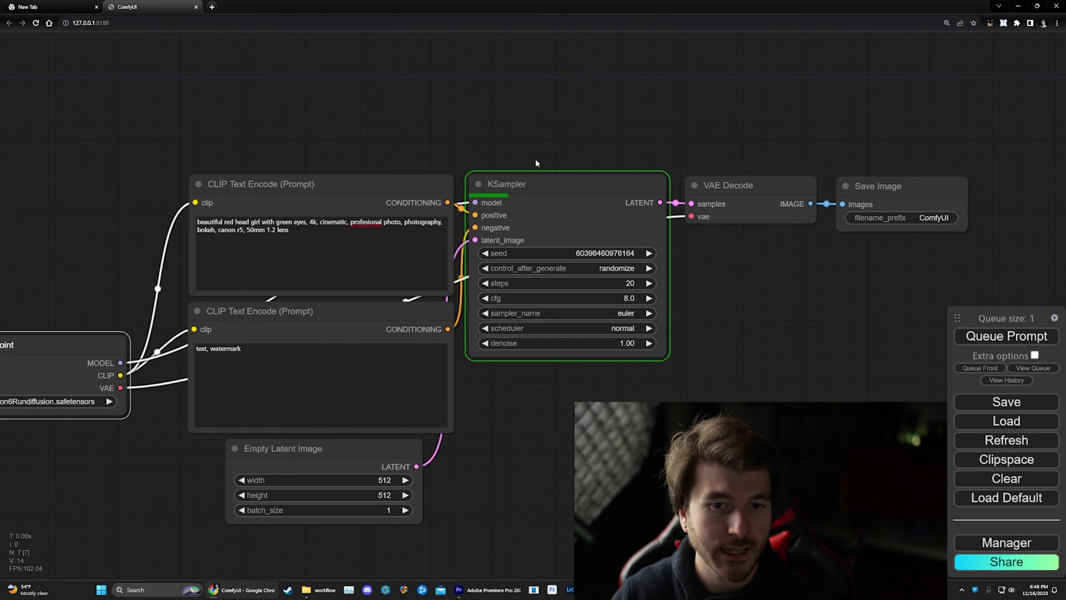
scroll(825, 112, up, 1)
scroll(827, 115, up, 4)
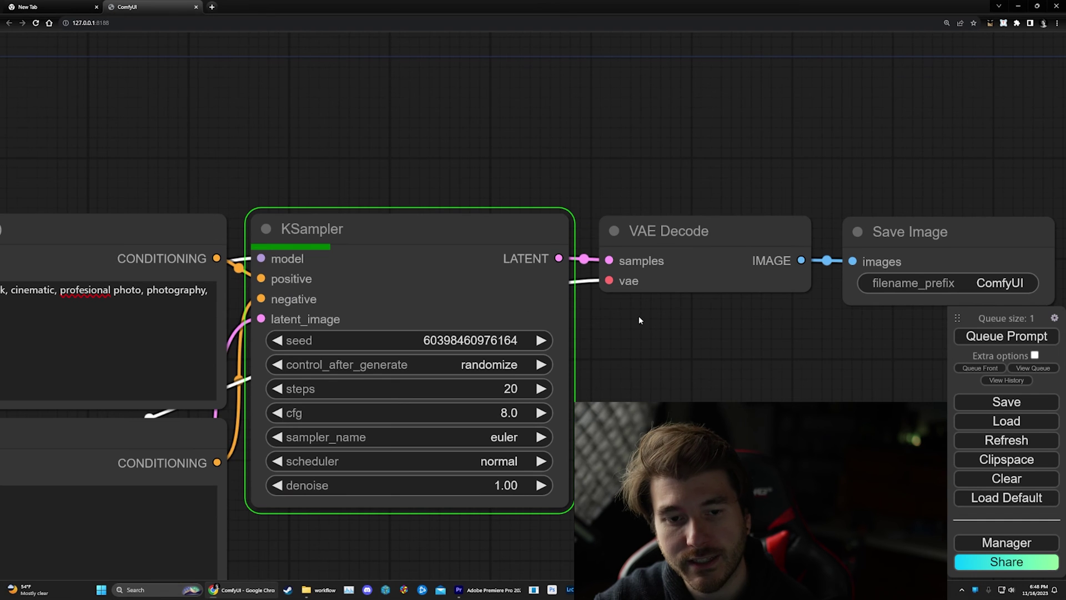
scroll(640, 320, down, 3)
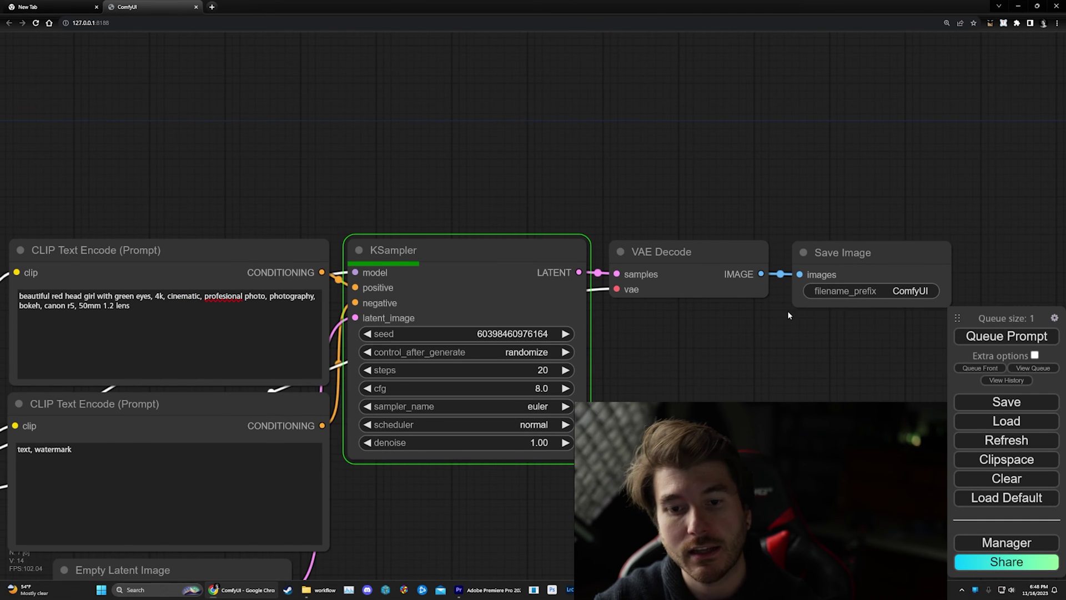
scroll(787, 309, down, 2)
drag(818, 339, 718, 308)
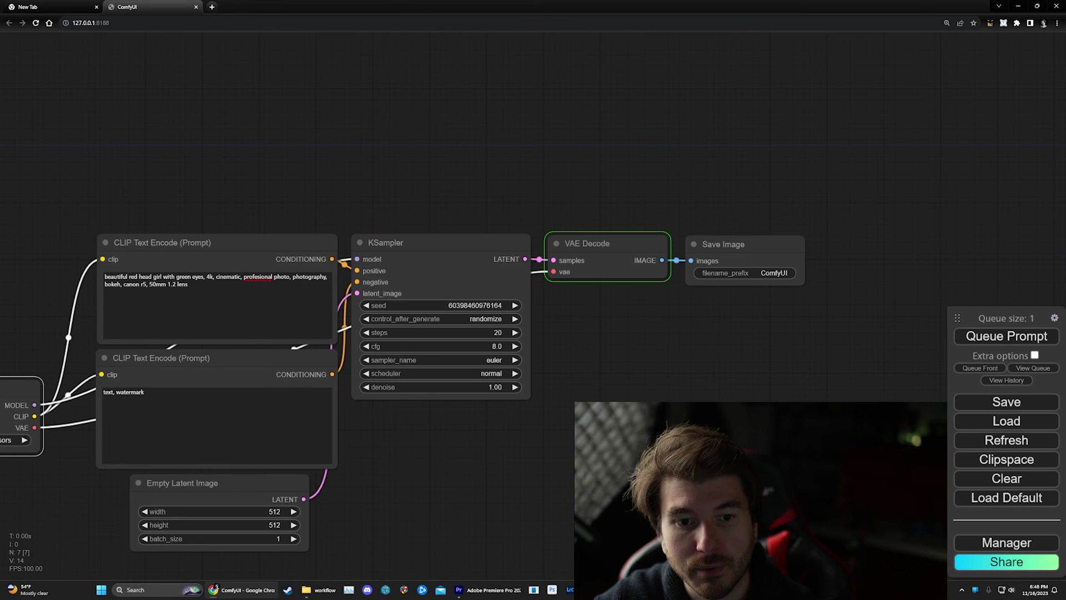
scroll(722, 305, up, 15)
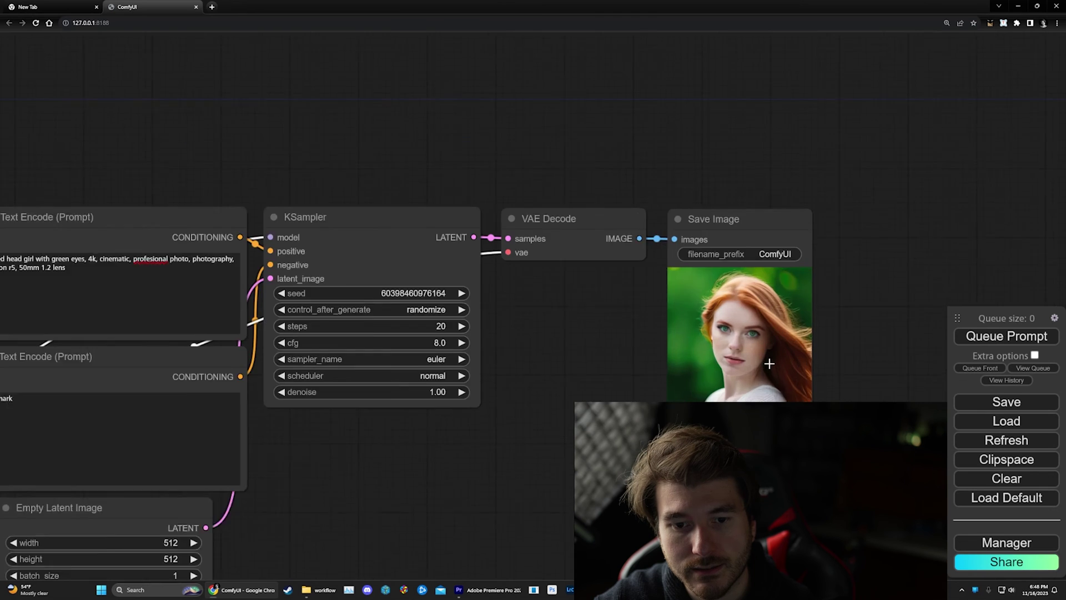
scroll(721, 303, down, 15)
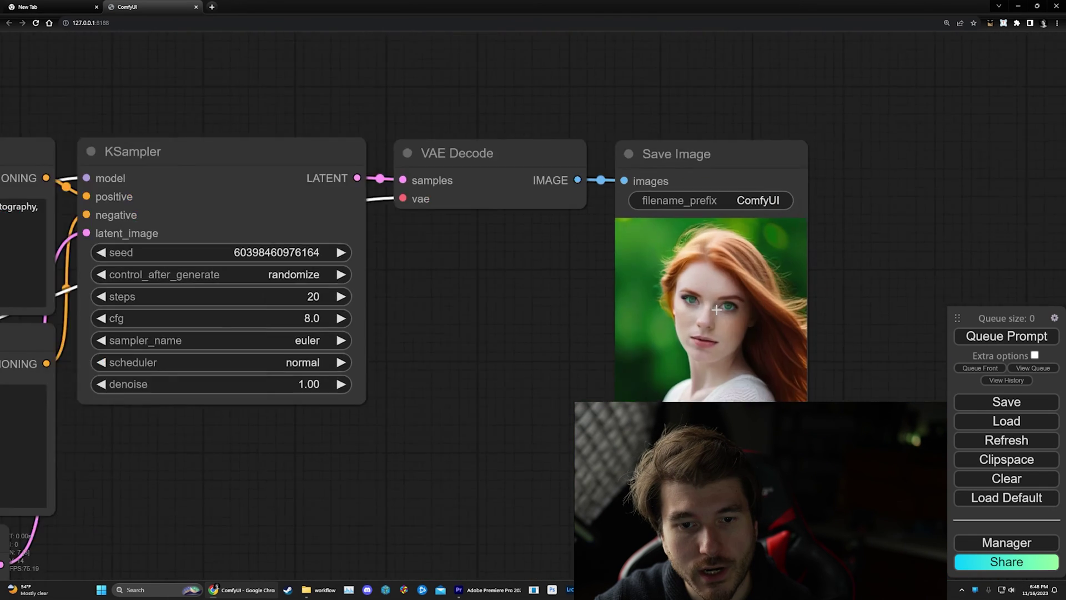
scroll(482, 336, up, 1)
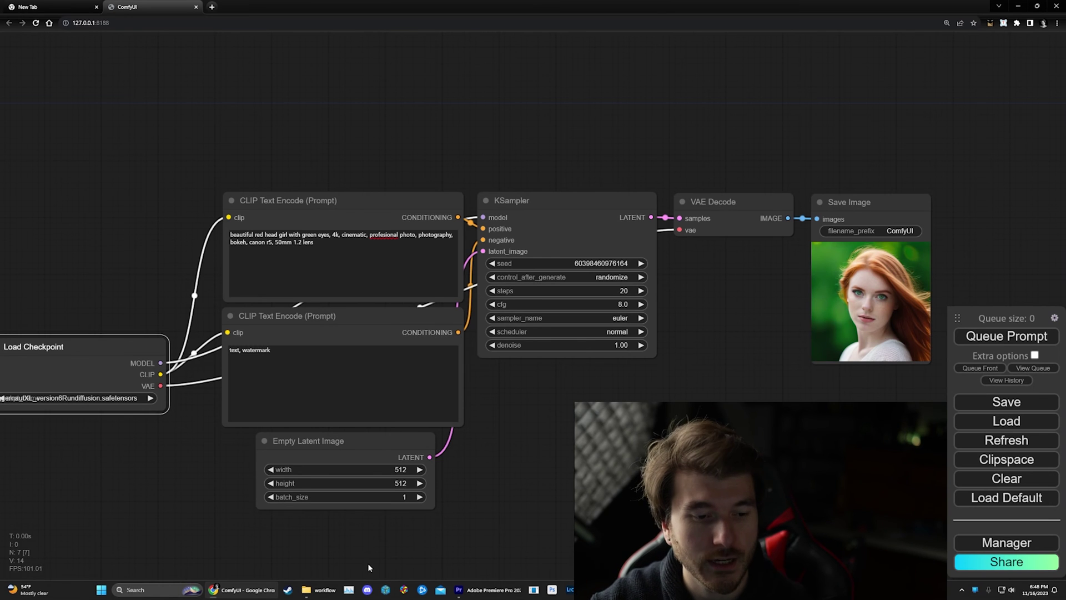
mouse_move(334, 584)
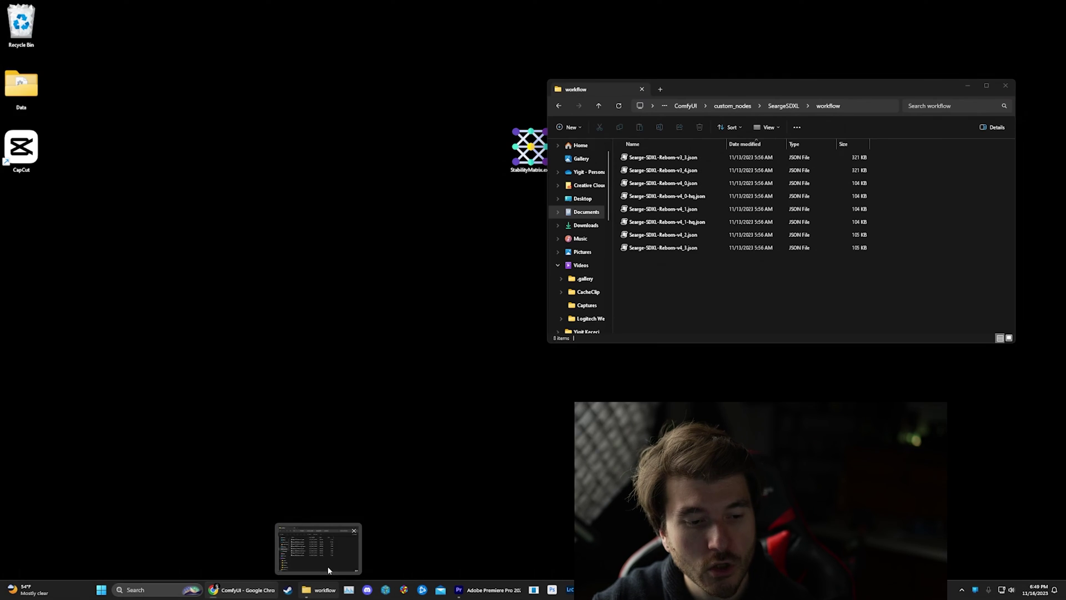
Load Searge-SDXL-Reborn-v4_3.json from the SeargeSDXL workflow folder onto the ComfyUI canvas
click(322, 561)
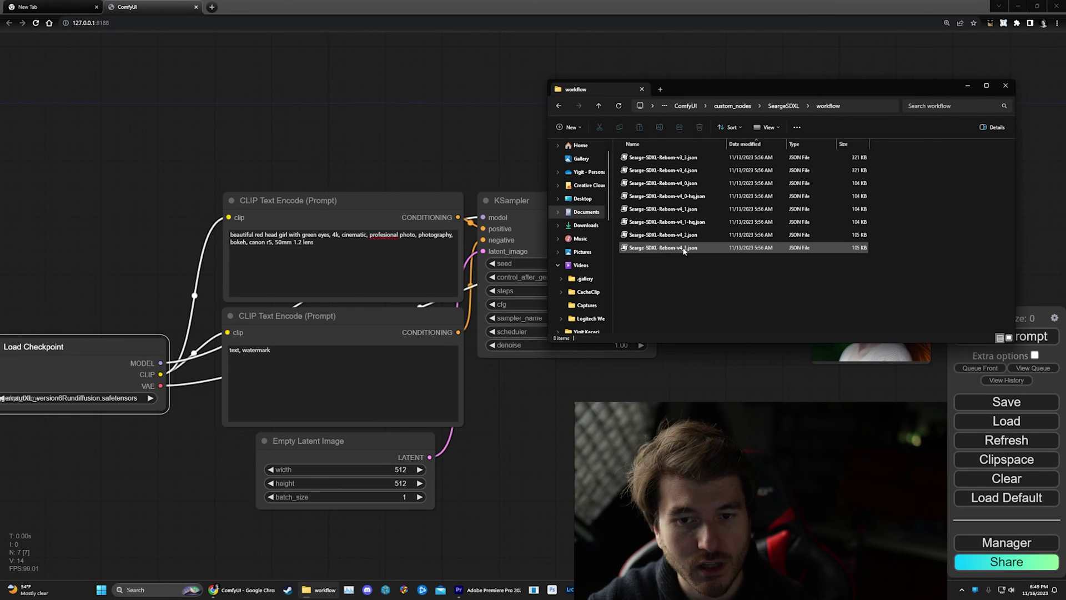
drag(685, 249, 584, 371)
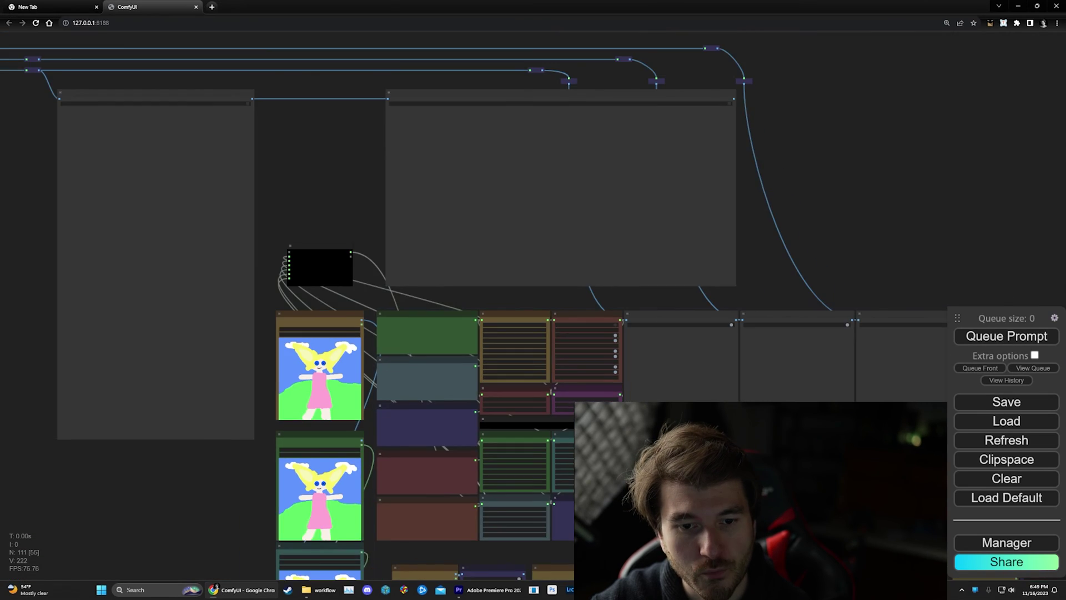
Zoom and pan around the large Searge workflow to survey its nodes
scroll(515, 380, down, 5)
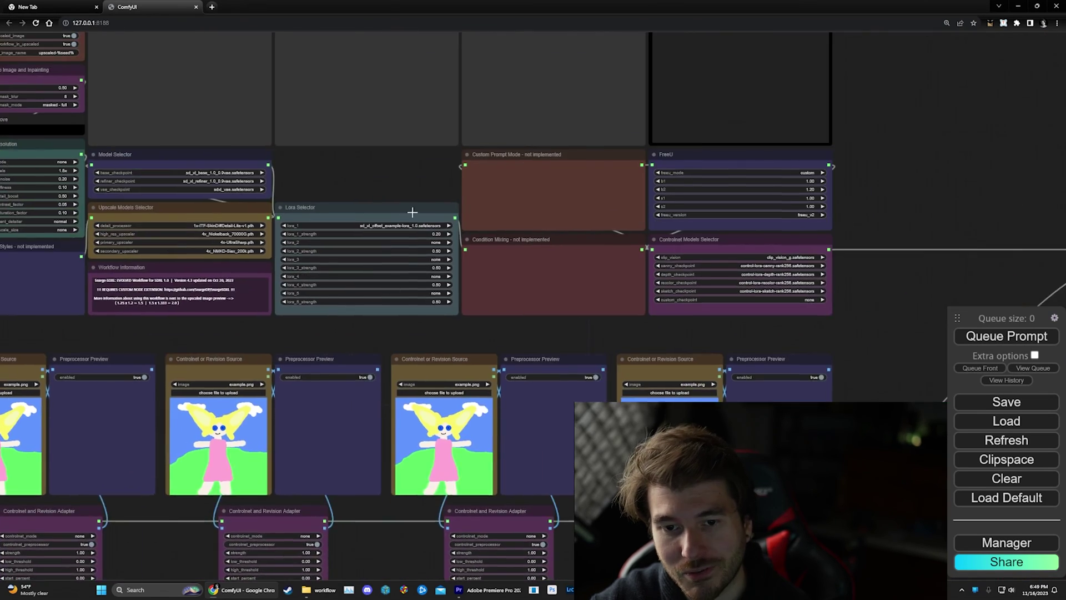
scroll(514, 375, down, 4)
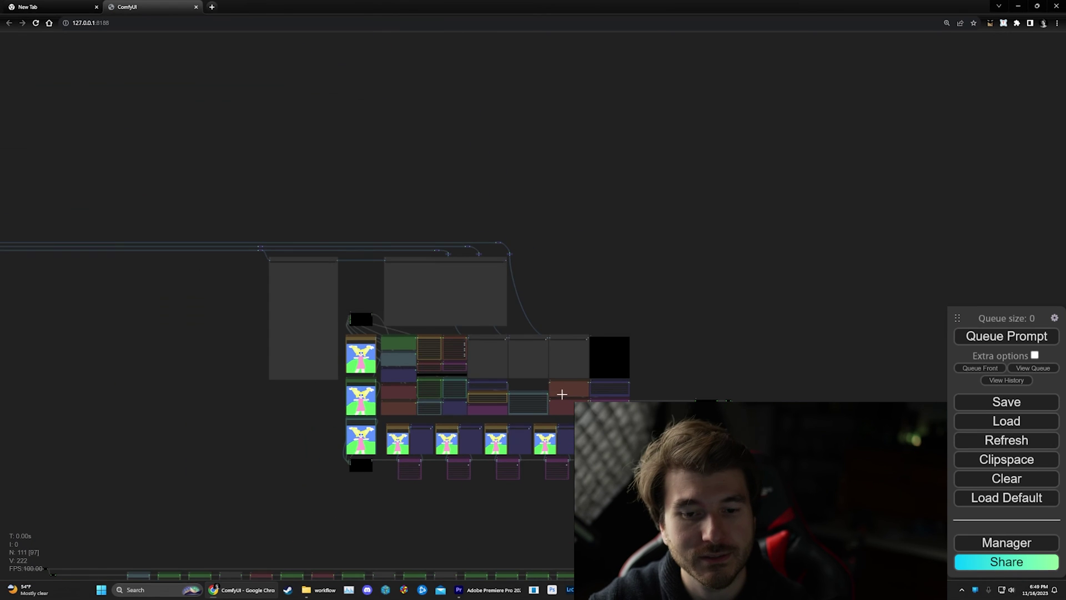
drag(179, 464, 652, 386)
scroll(661, 361, up, 3)
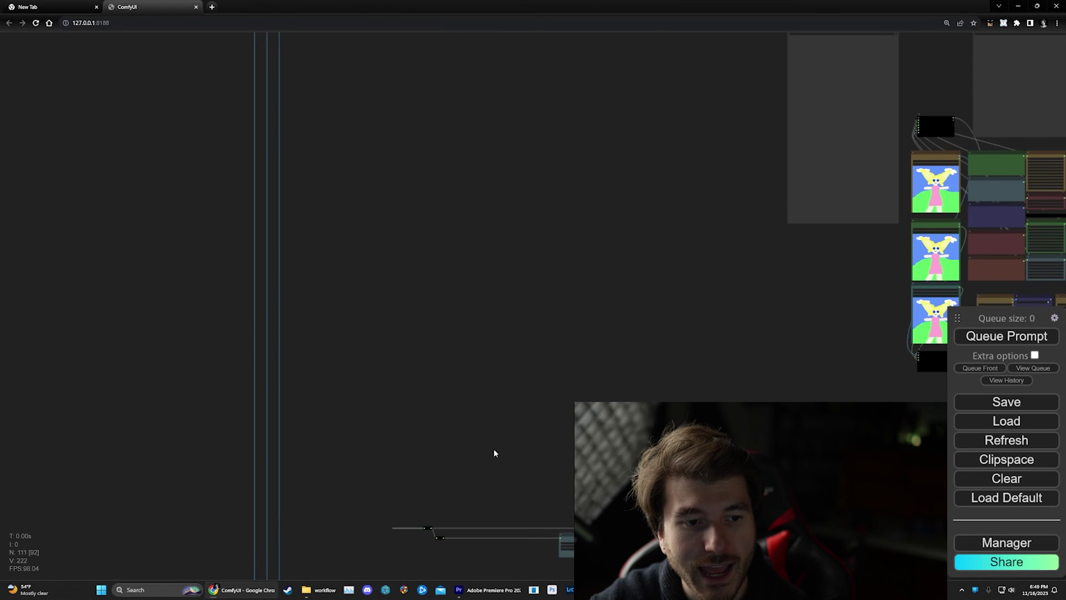
scroll(417, 302, up, 5)
drag(781, 230, 462, 256)
scroll(762, 302, down, 5)
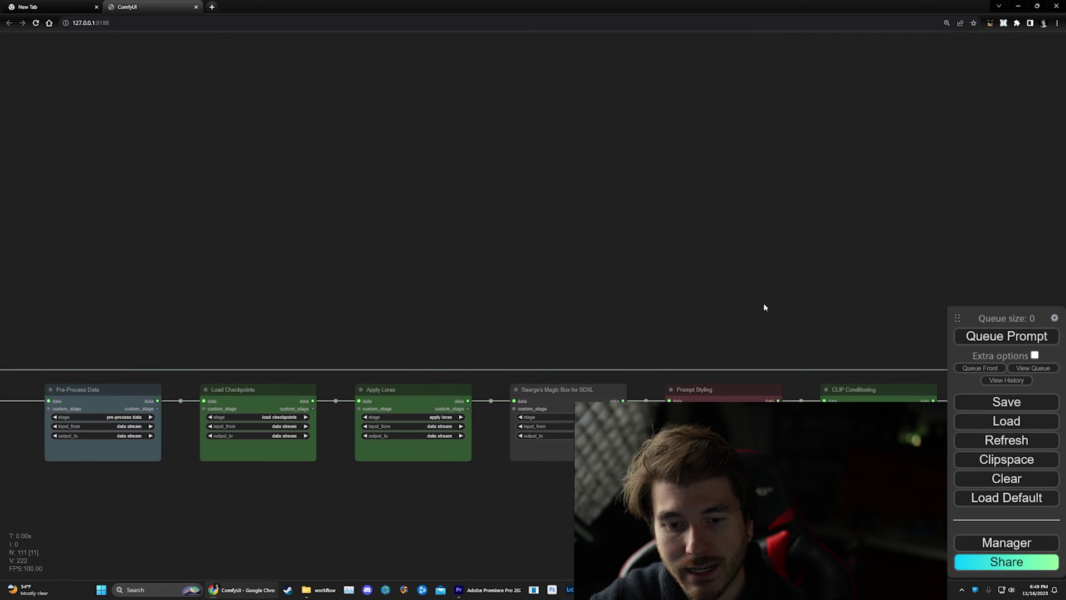
drag(722, 444, 622, 469)
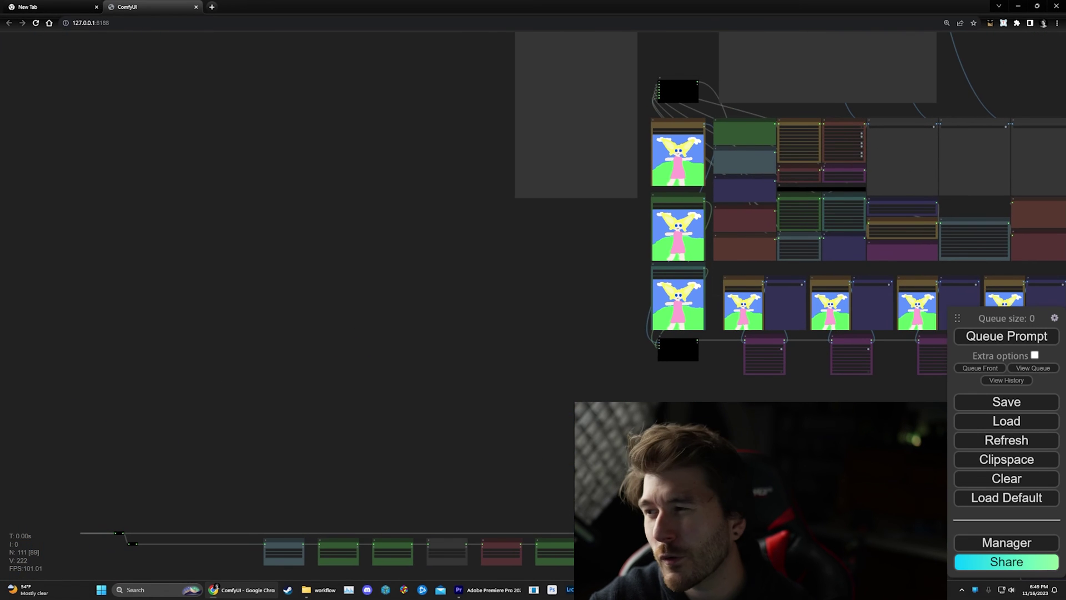
drag(687, 415, 505, 500)
scroll(505, 500, down, 1)
scroll(507, 498, up, 8)
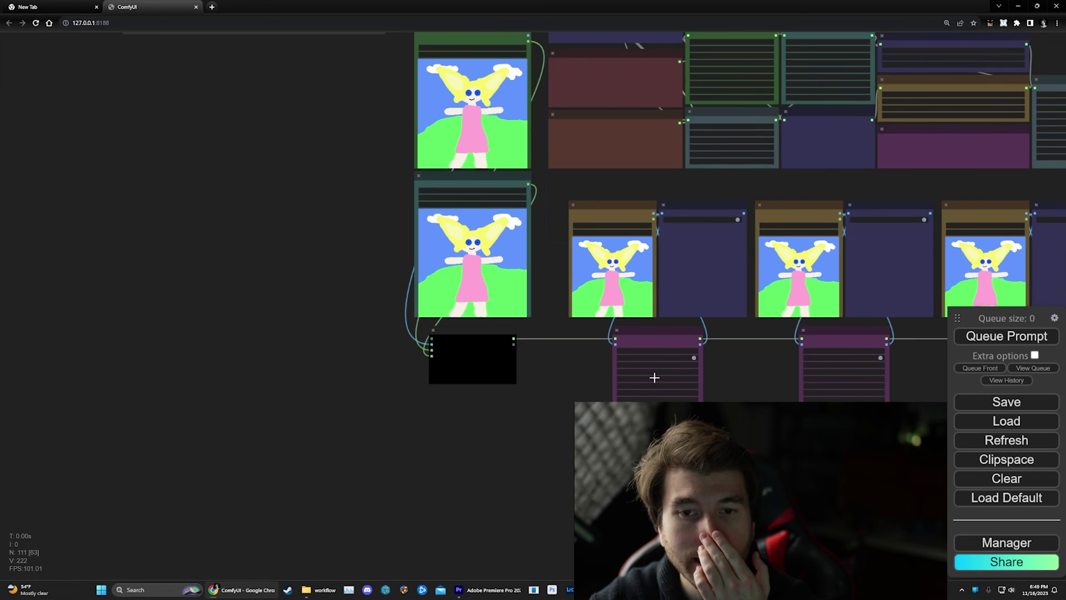
Set the Model Selector's base_checkpoint to juggernautXL_version6Rundiffusion.safetensors
drag(789, 277, 694, 499)
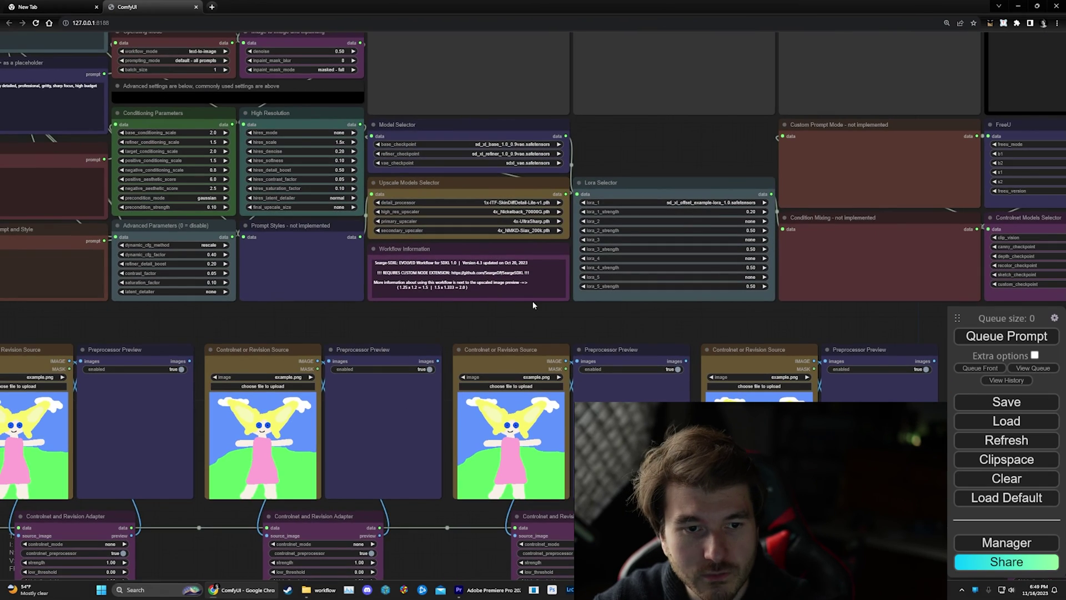
scroll(532, 301, up, 5)
drag(698, 284, 570, 378)
scroll(571, 379, down, 1)
scroll(476, 257, up, 1)
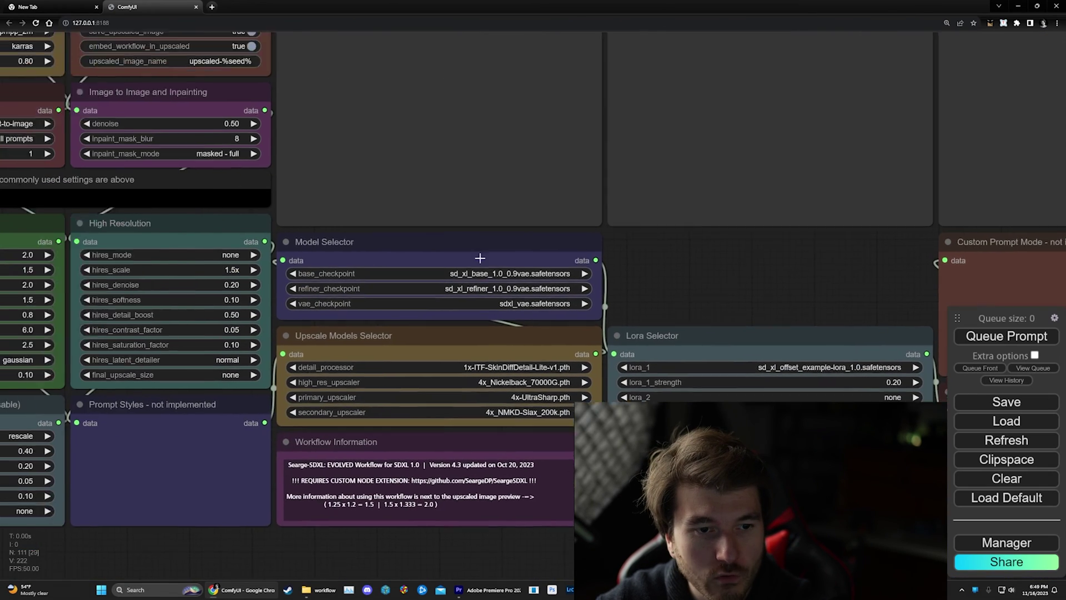
drag(476, 257, 686, 298)
click(547, 288)
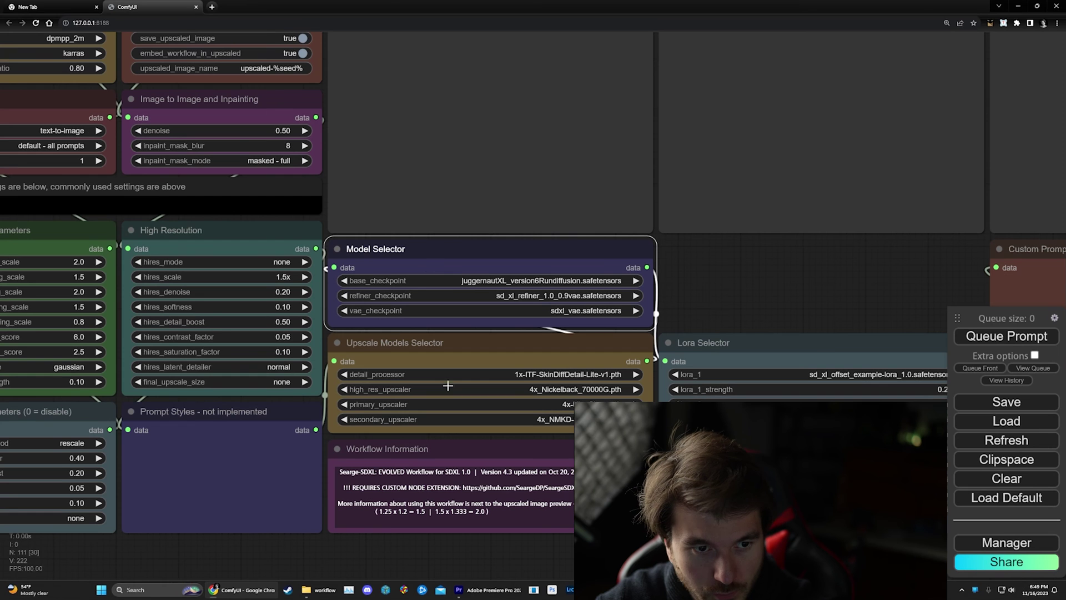
Replace the Searge workflow's main prompt with the pasted red-haired girl prompt
drag(329, 208, 922, 456)
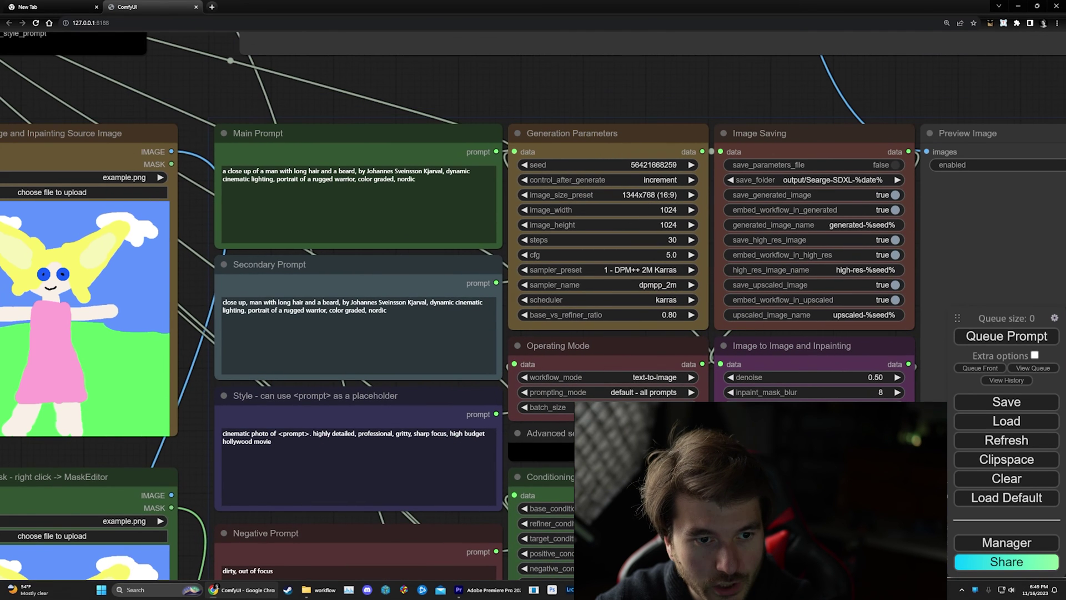
triple_click(401, 172)
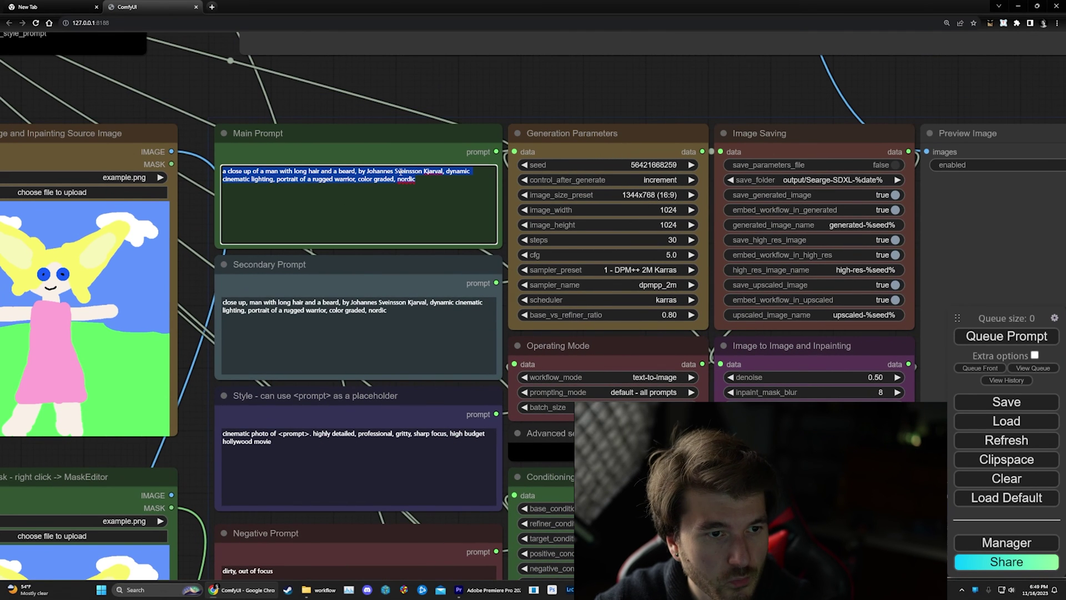
text(beautiful red head girl with green eyes, 4k, cinematic, profesional photo, photography, bokeh, canon r5, 50mm 1.2 lens)
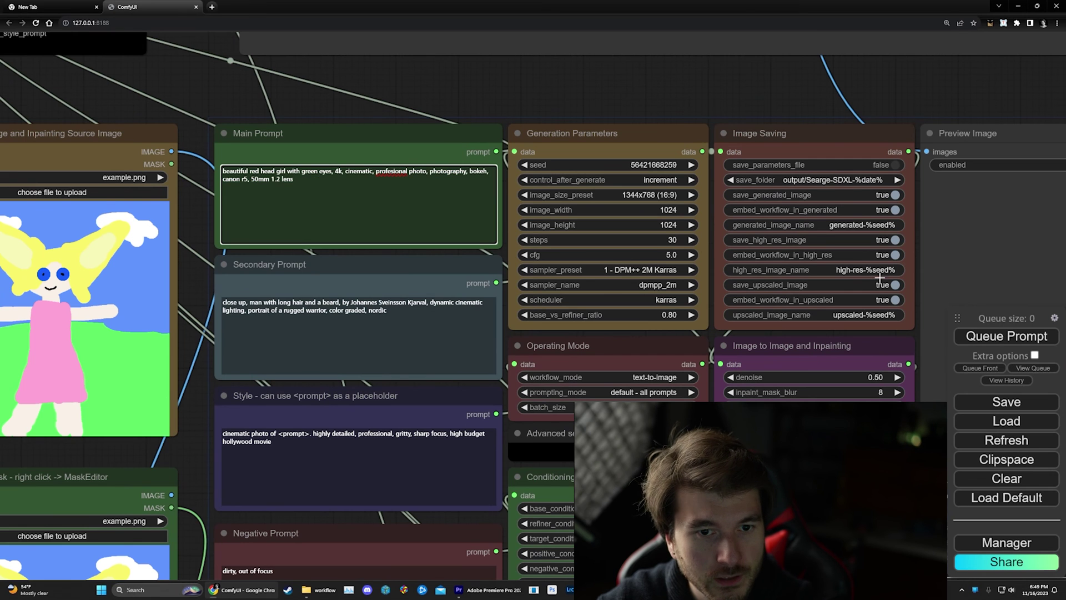
scroll(643, 179, up, 5)
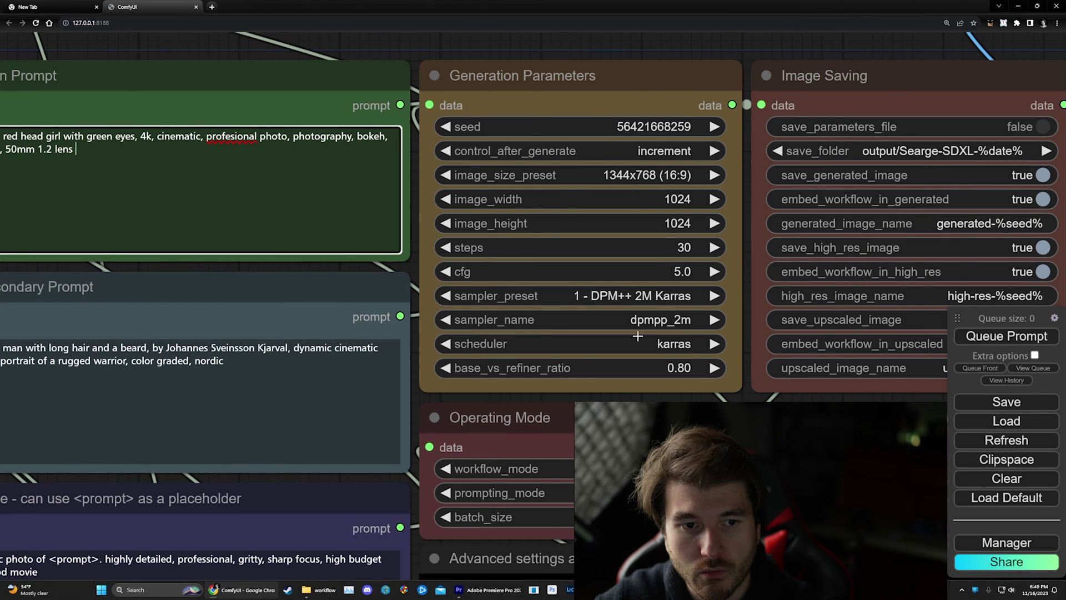
scroll(638, 333, down, 5)
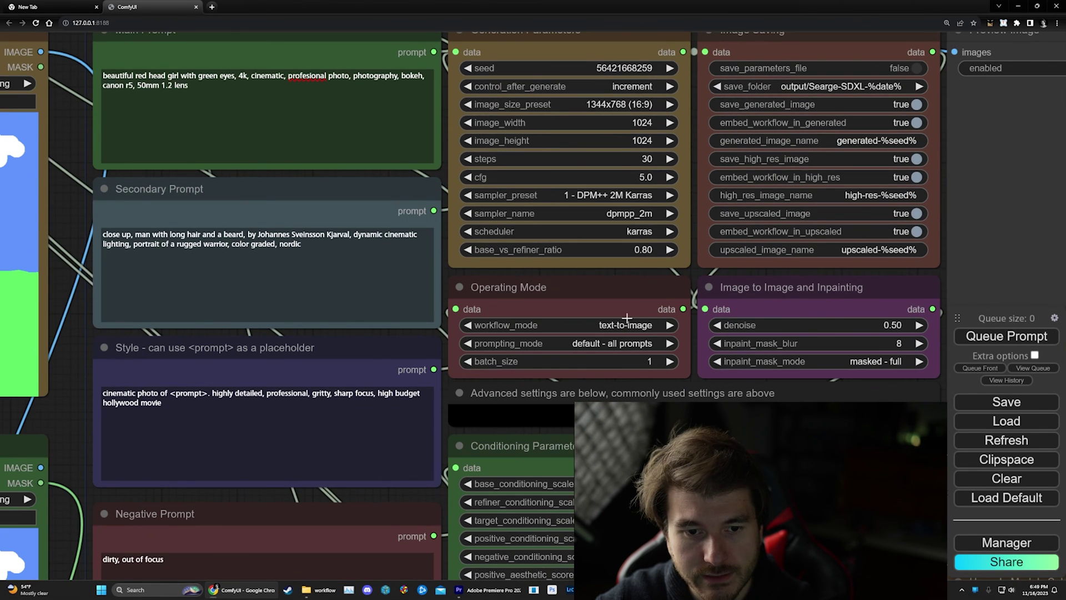
scroll(616, 344, up, 3)
Set prompting_mode to 'main and neg. only', keeping workflow_mode on text-to-image
click(603, 318)
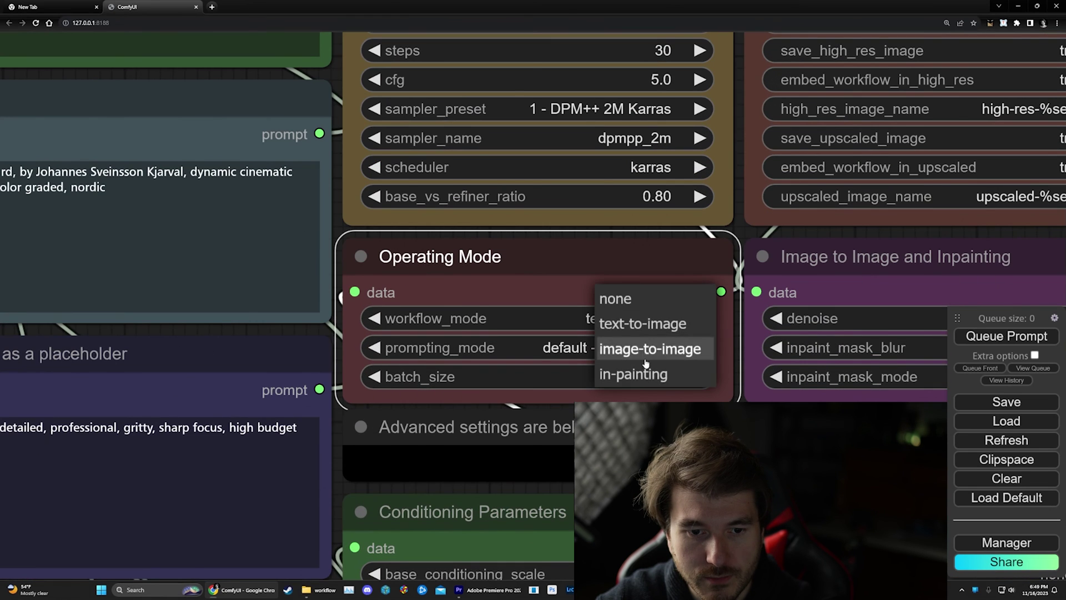
click(501, 348)
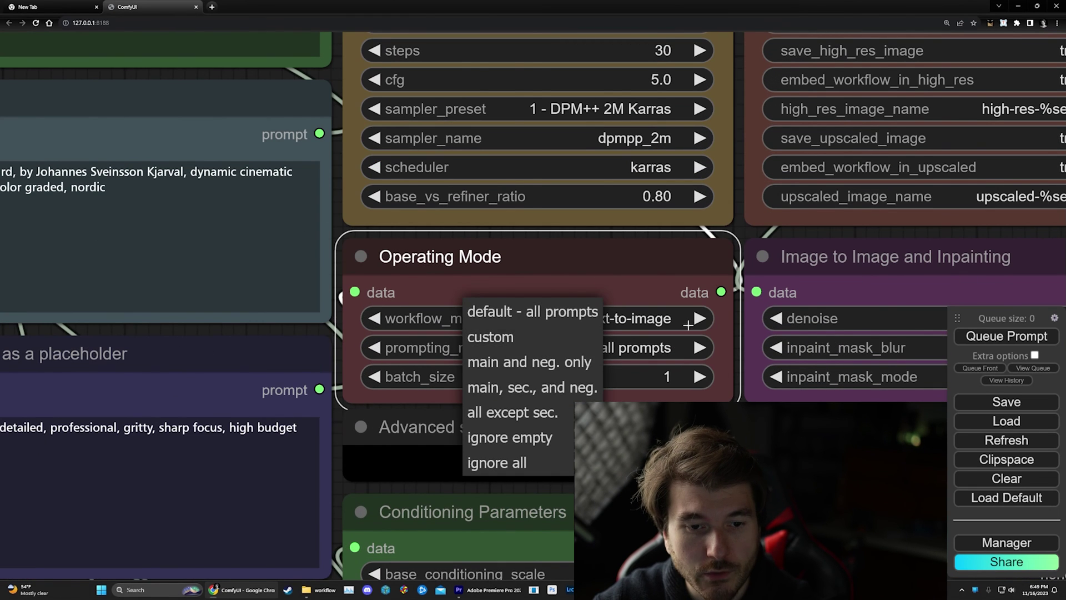
click(503, 364)
scroll(356, 389, down, 8)
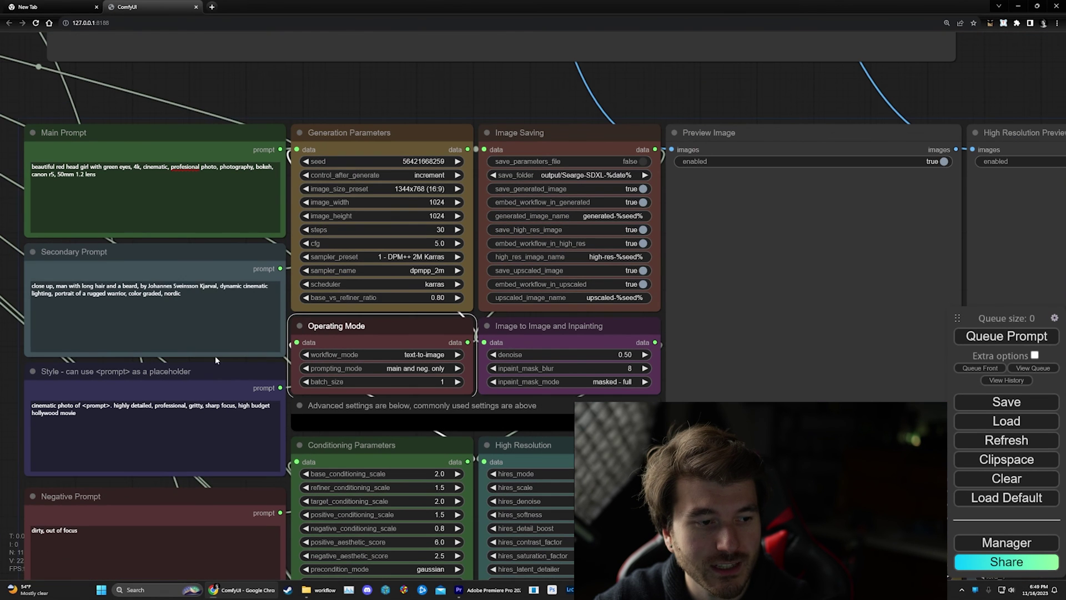
key(Tab)
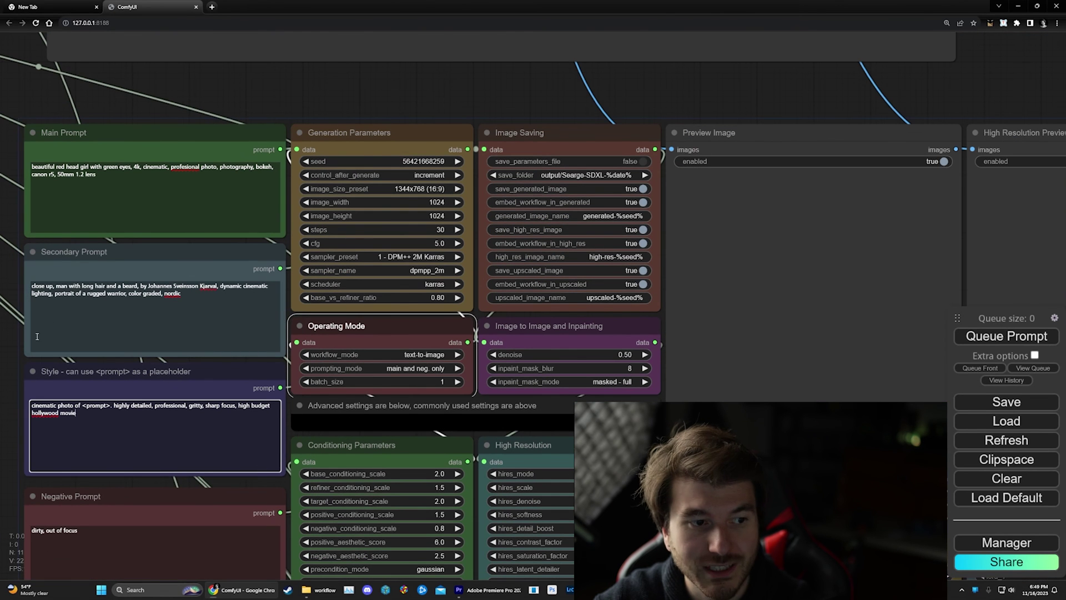
drag(84, 474, 389, 184)
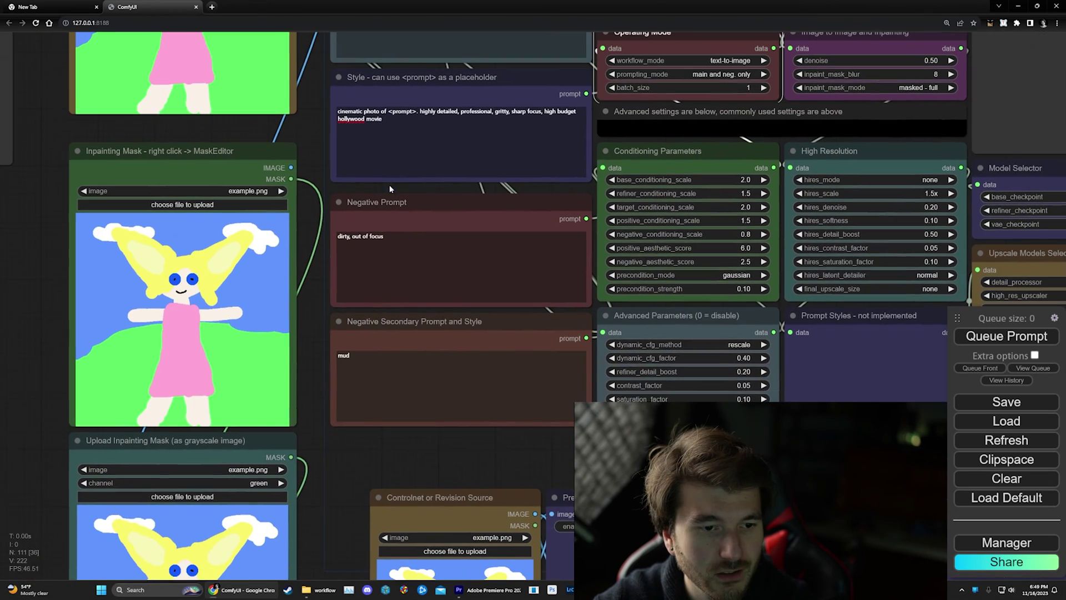
scroll(348, 492, down, 5)
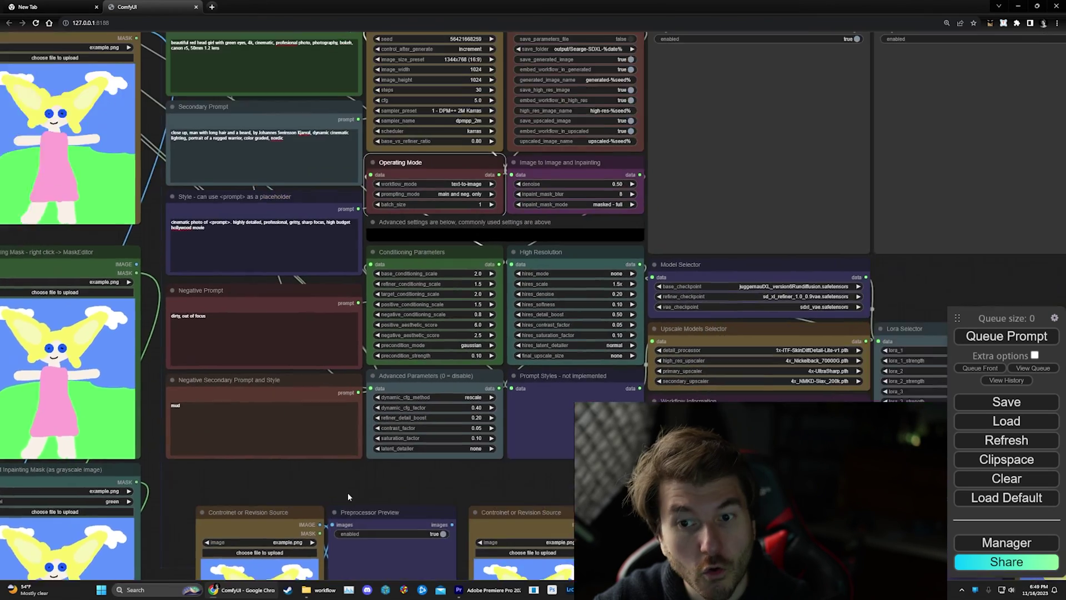
scroll(348, 492, up, 3)
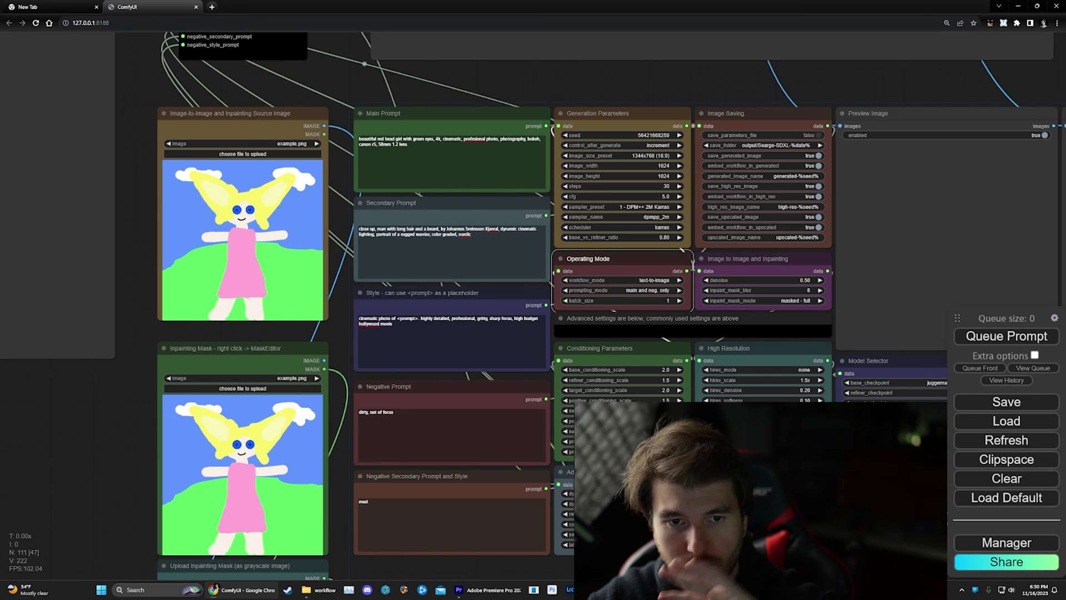
Queue the prompt to generate the red-haired, green-eyed portrait with the Searge workflow
click(1006, 336)
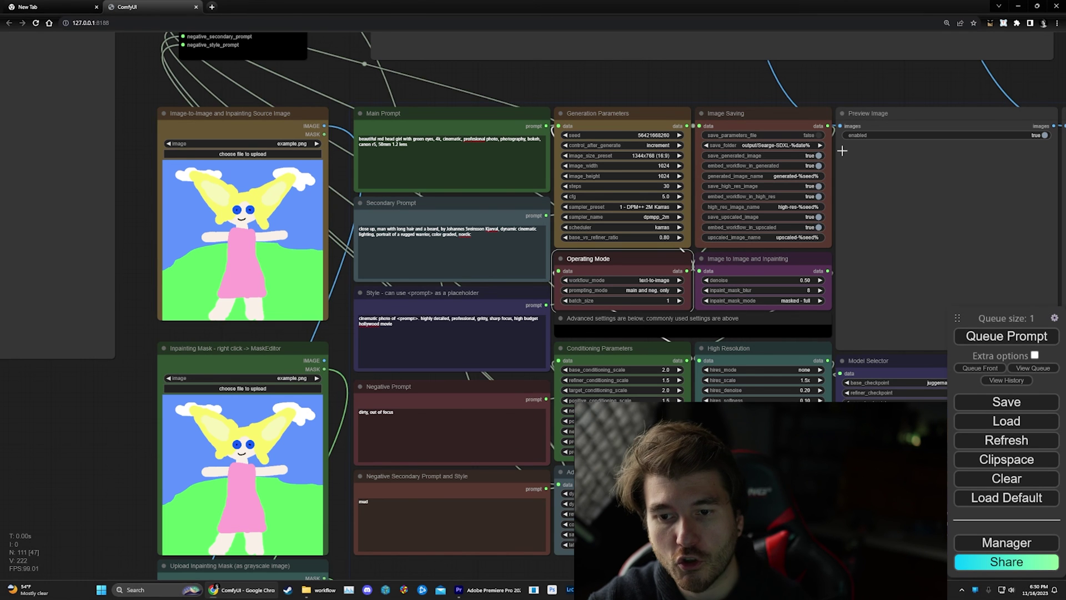
scroll(777, 171, down, 5)
scroll(682, 182, up, 3)
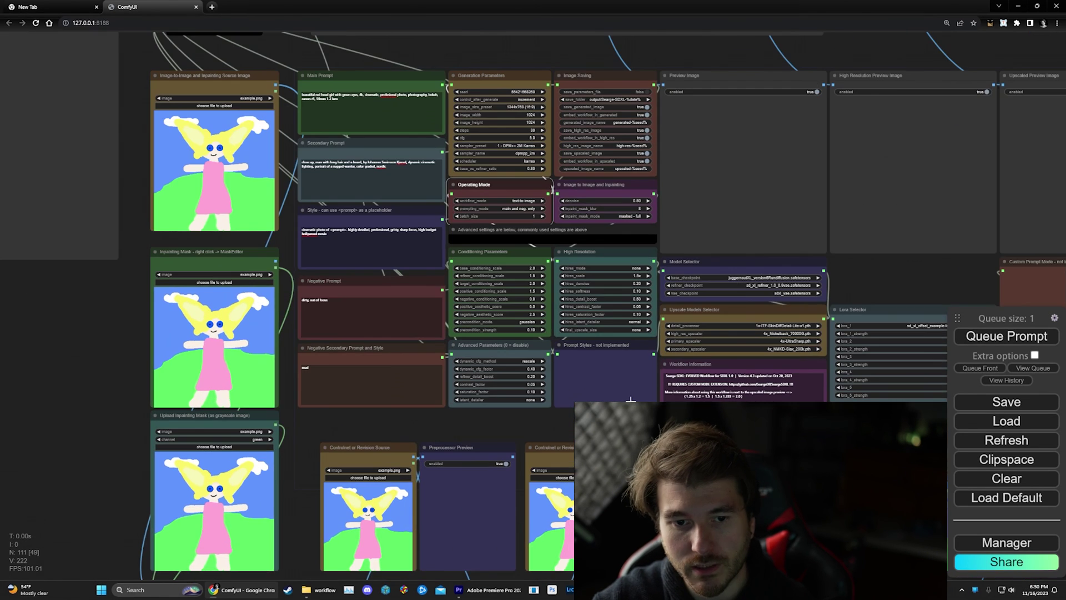
scroll(661, 416, down, 15)
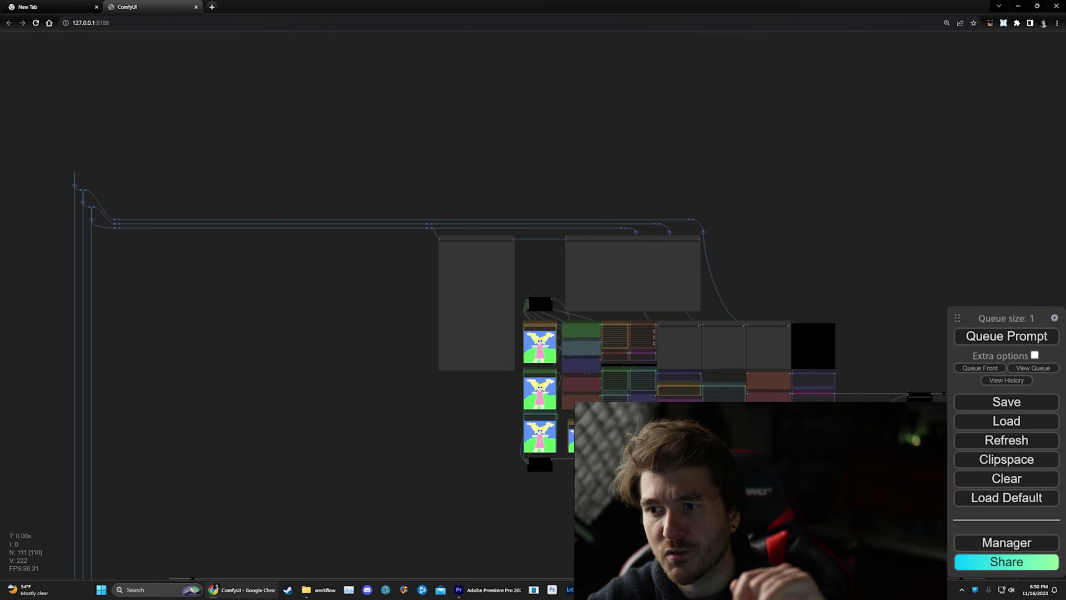
scroll(569, 314, up, 10)
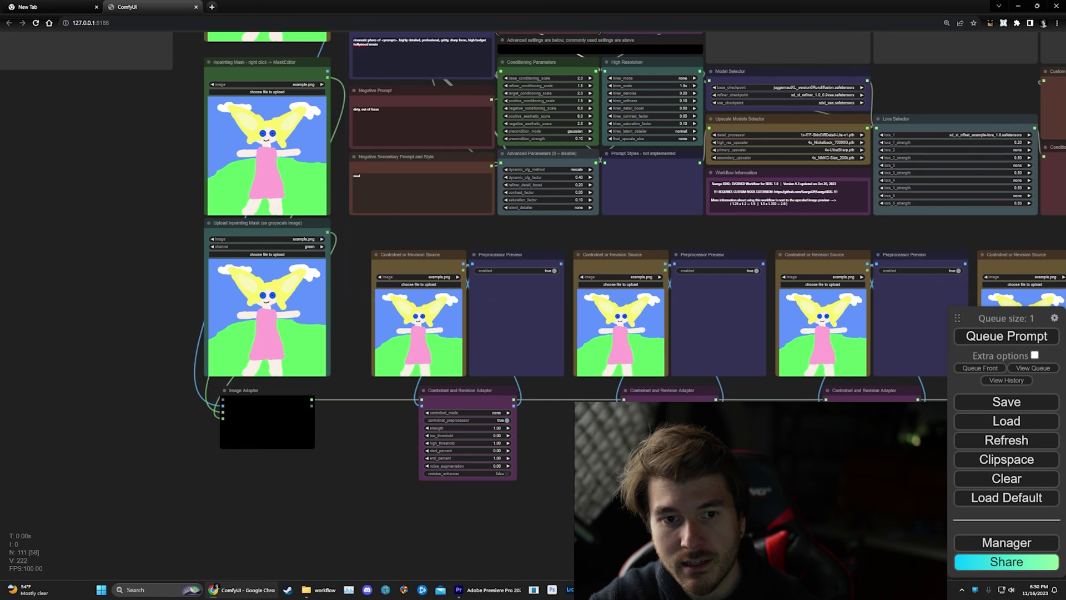
drag(667, 233, 631, 371)
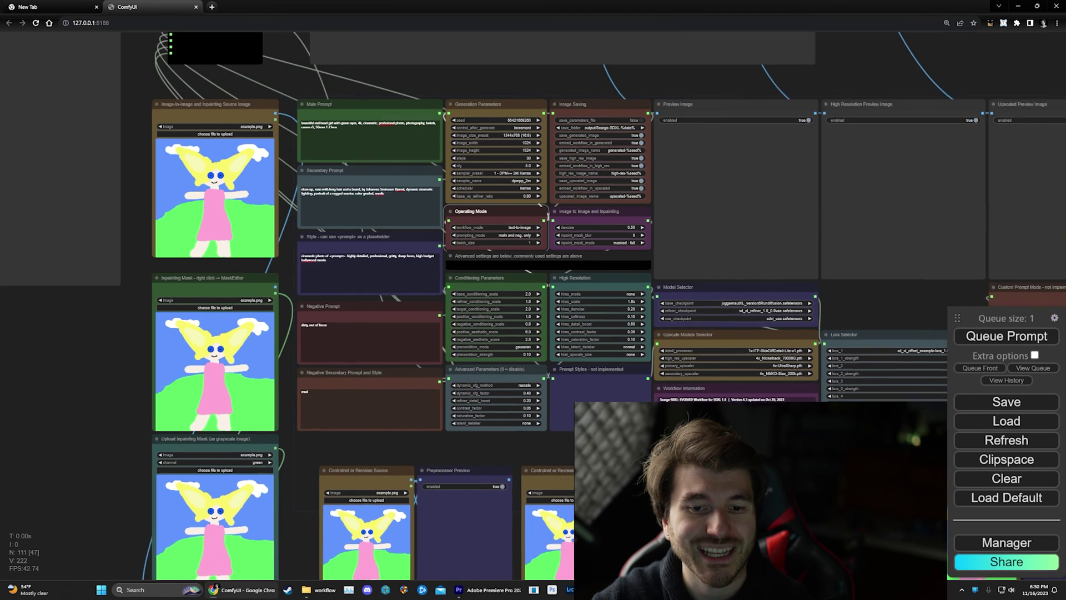
scroll(438, 324, up, 3)
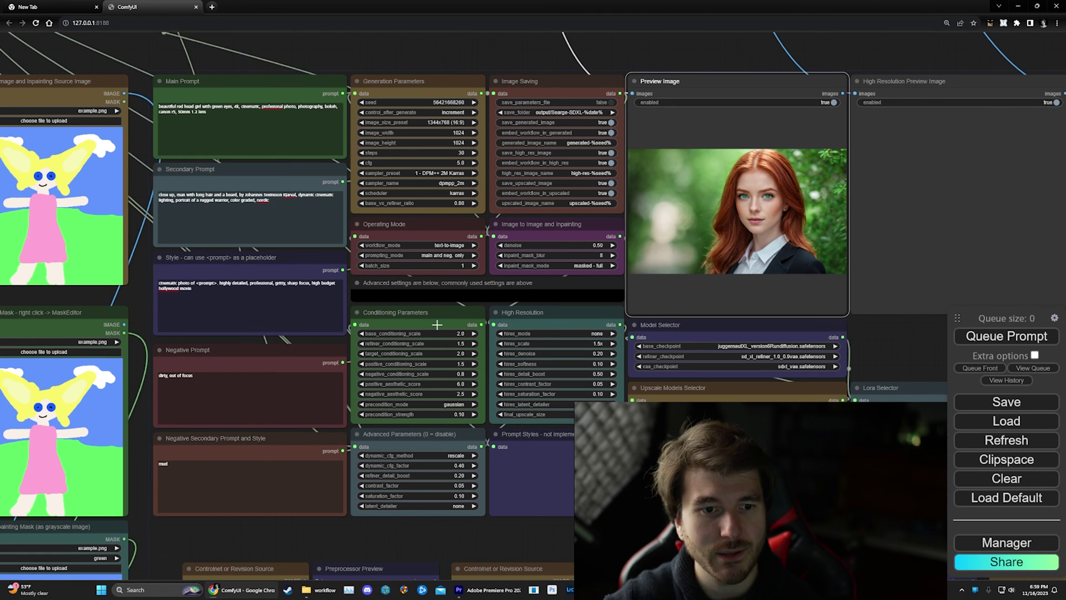
scroll(561, 305, up, 8)
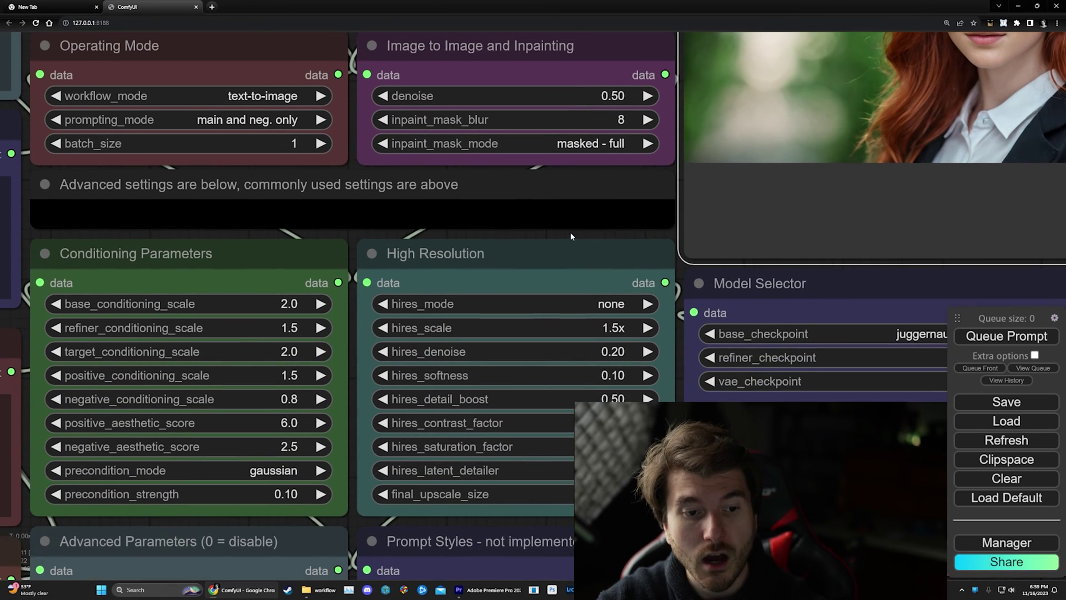
drag(571, 236, 575, 233)
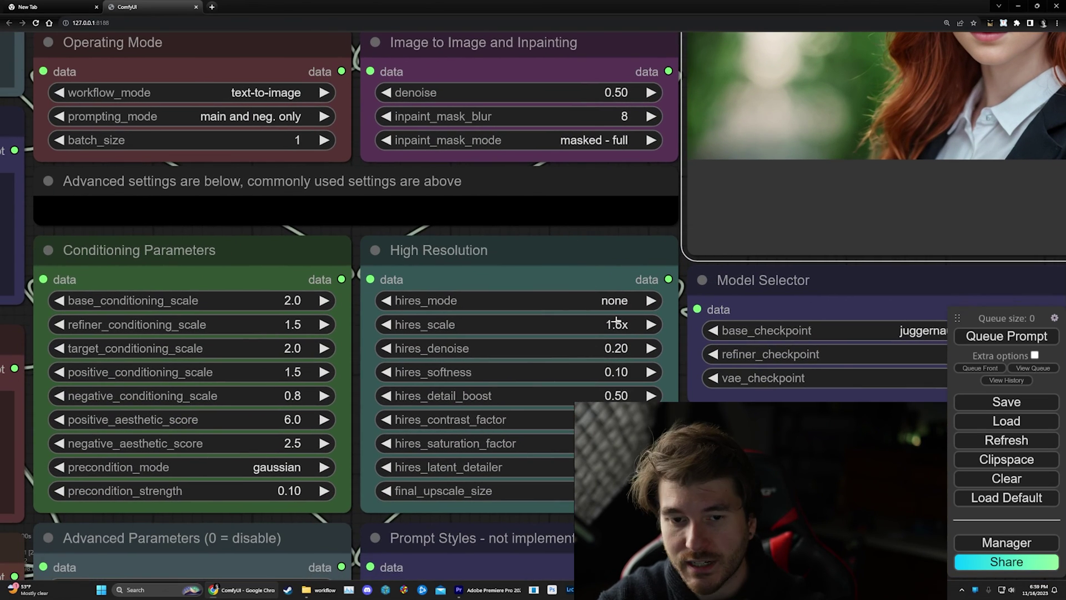
scroll(617, 322, down, 2)
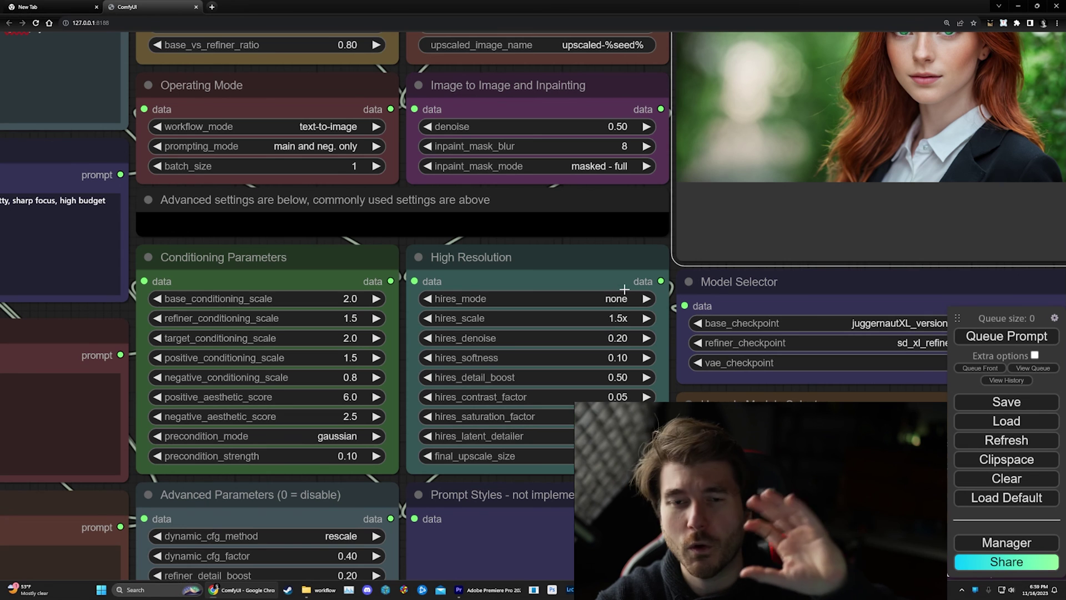
Open the generated 1344×768 portrait full-size in a new browser tab
drag(590, 186, 502, 333)
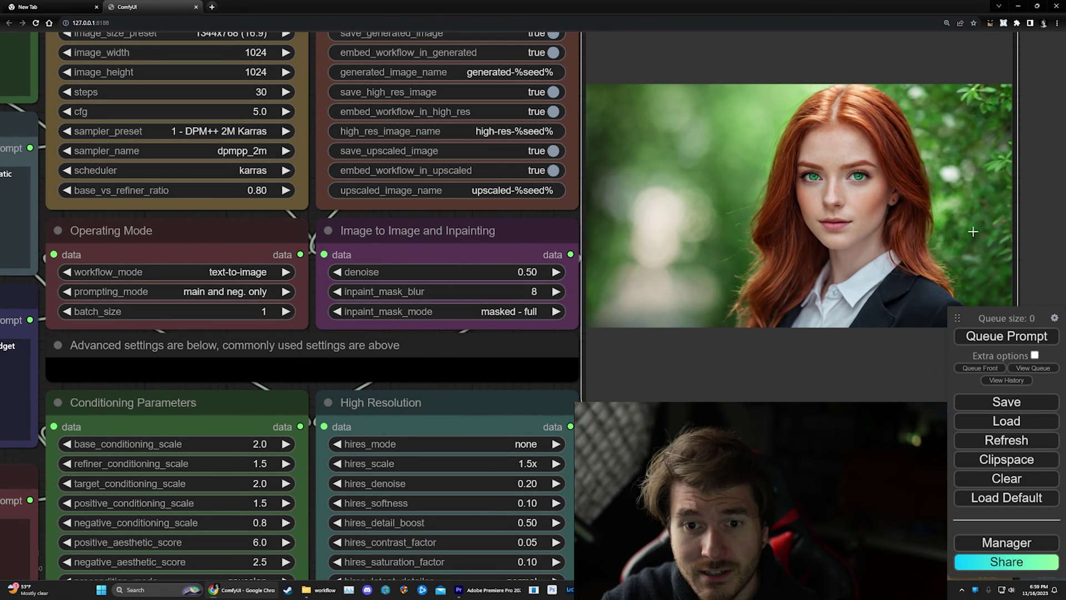
right_click(888, 209)
click(905, 213)
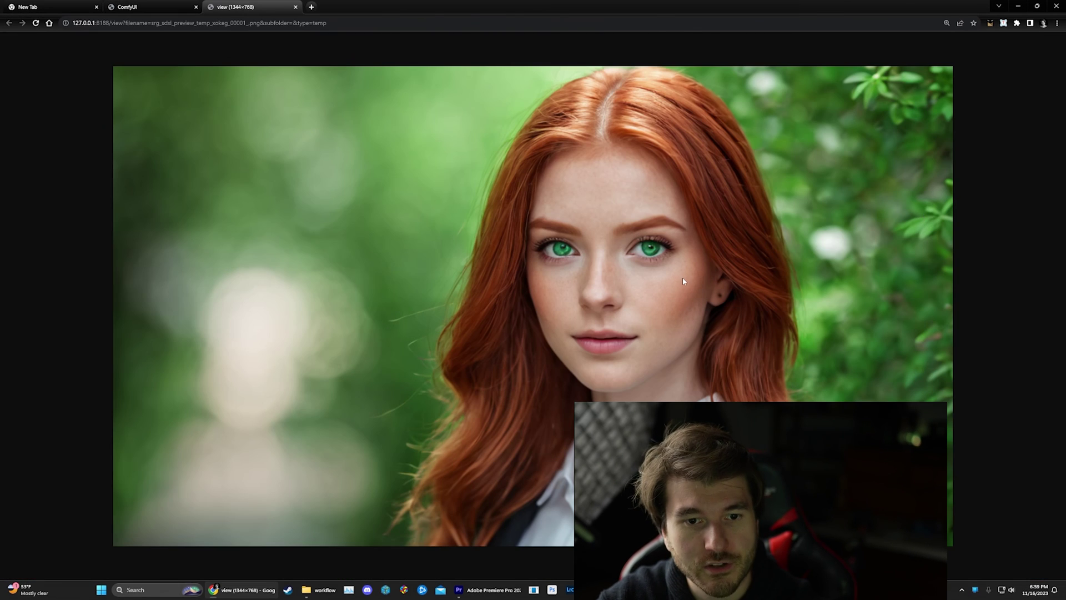
scroll(721, 268, up, 6)
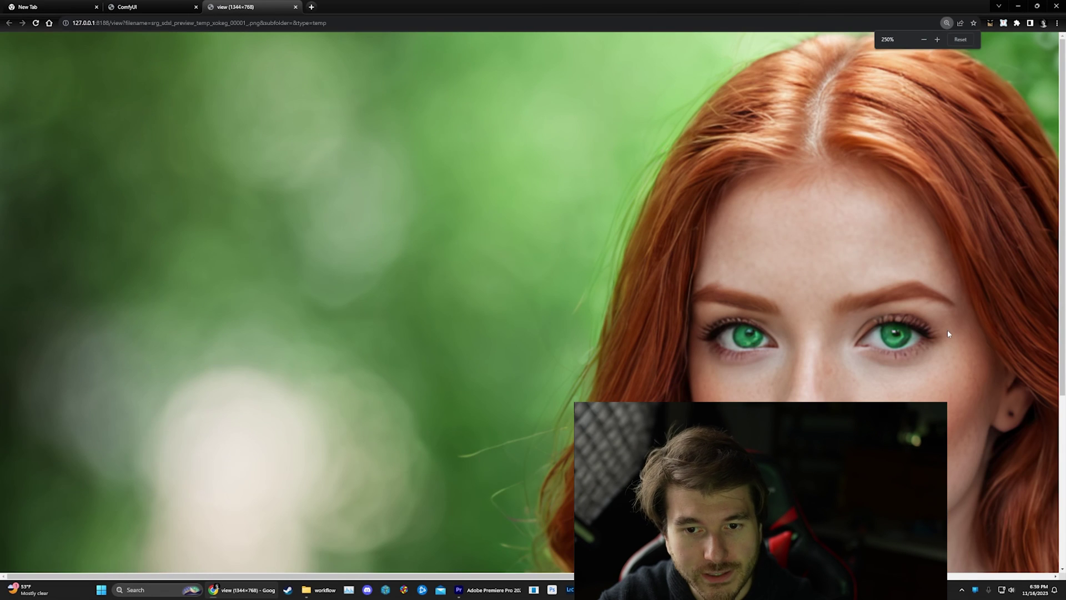
scroll(948, 328, down, 1)
scroll(944, 337, down, 2)
scroll(945, 338, down, 1)
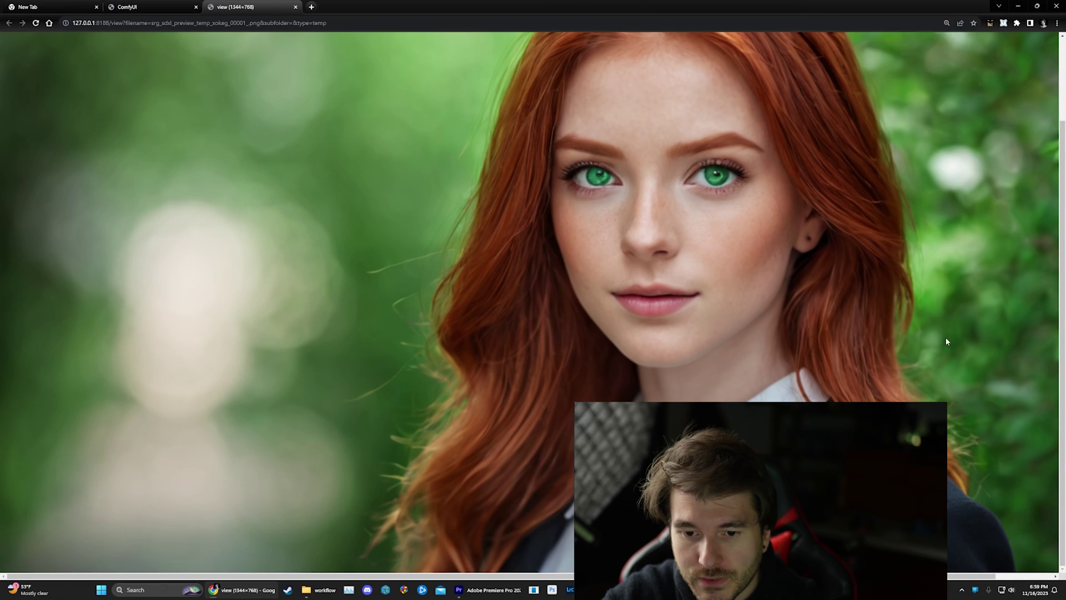
scroll(970, 314, down, 1)
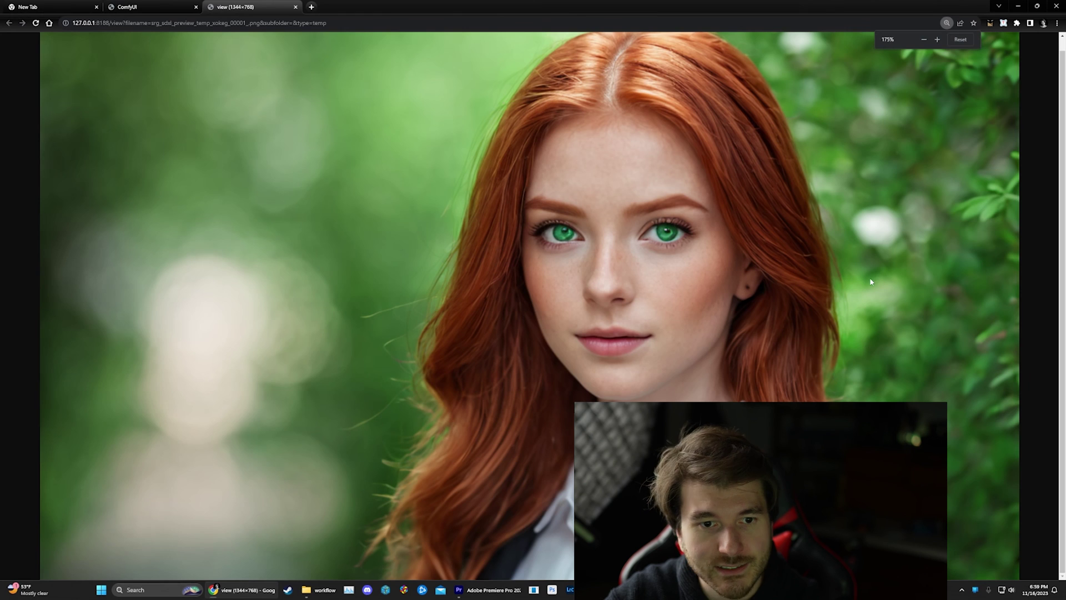
scroll(871, 282, up, 3)
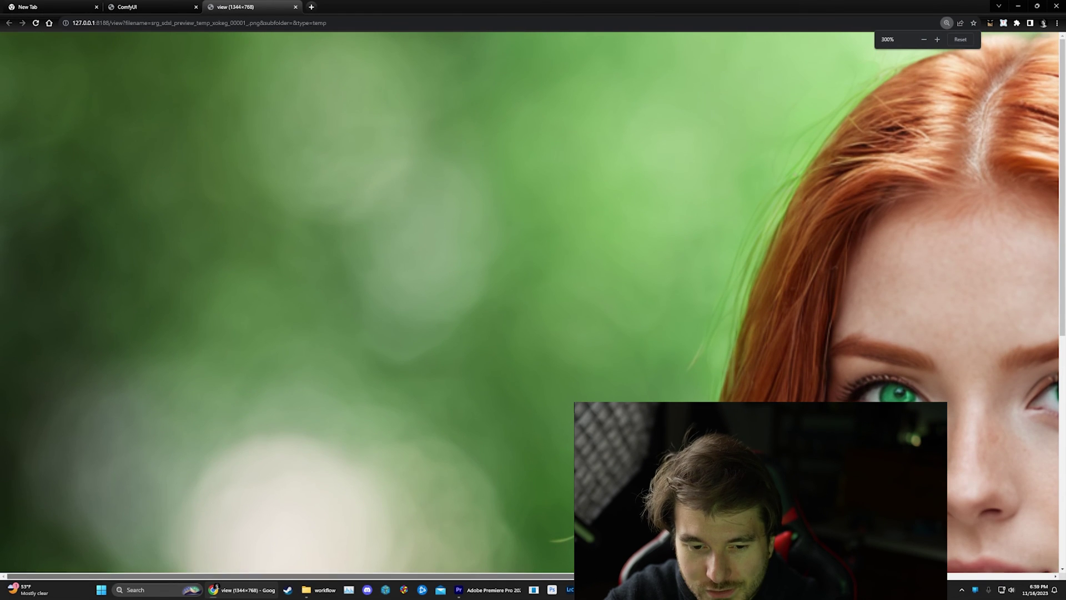
scroll(533, 278, right, 4)
scroll(533, 278, down, 4)
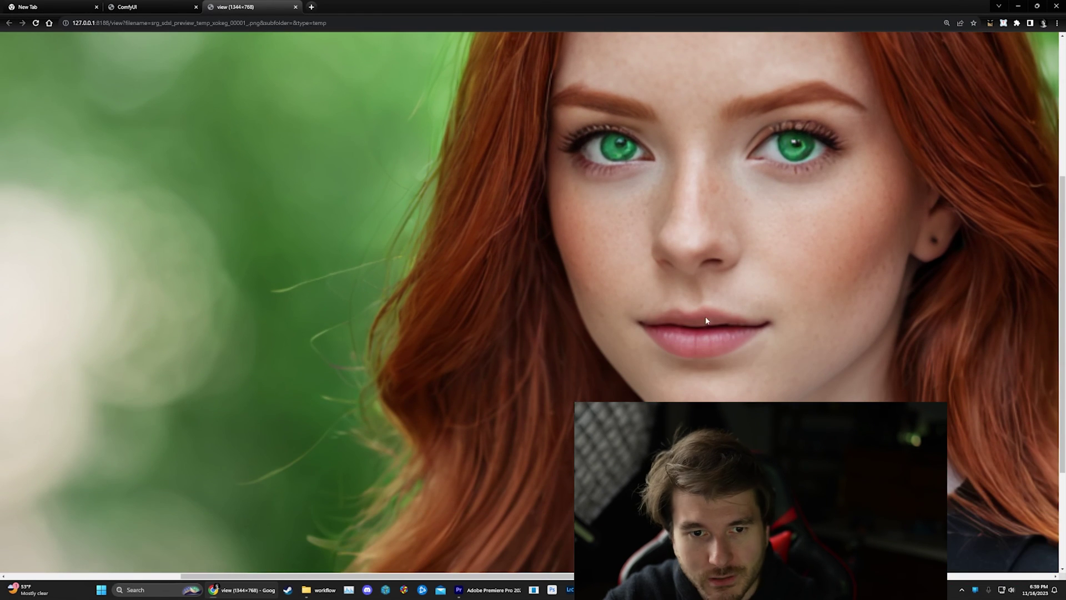
scroll(706, 309, down, 4)
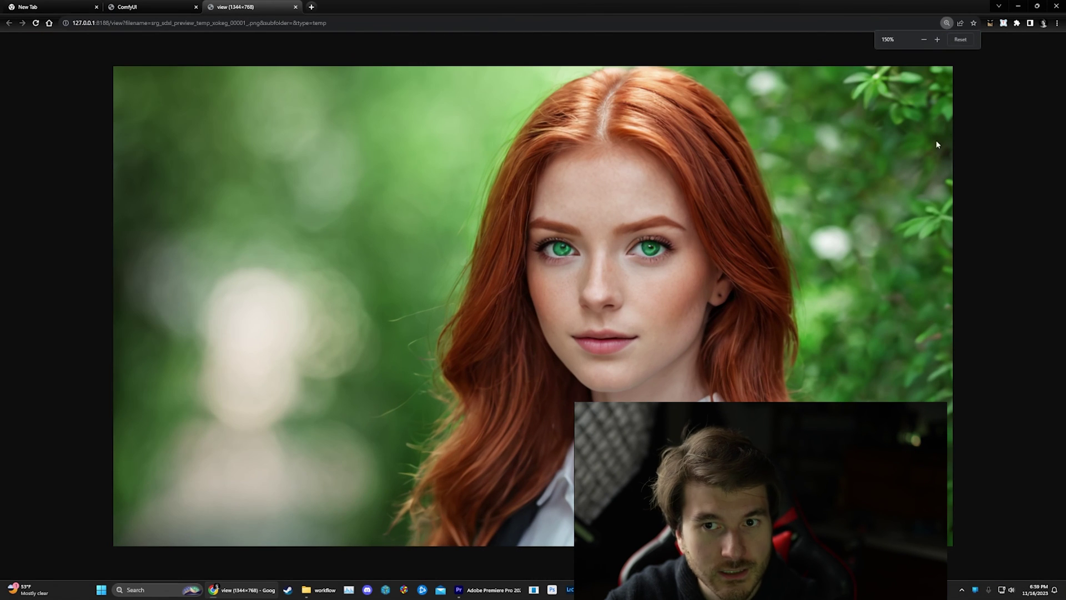
click(961, 38)
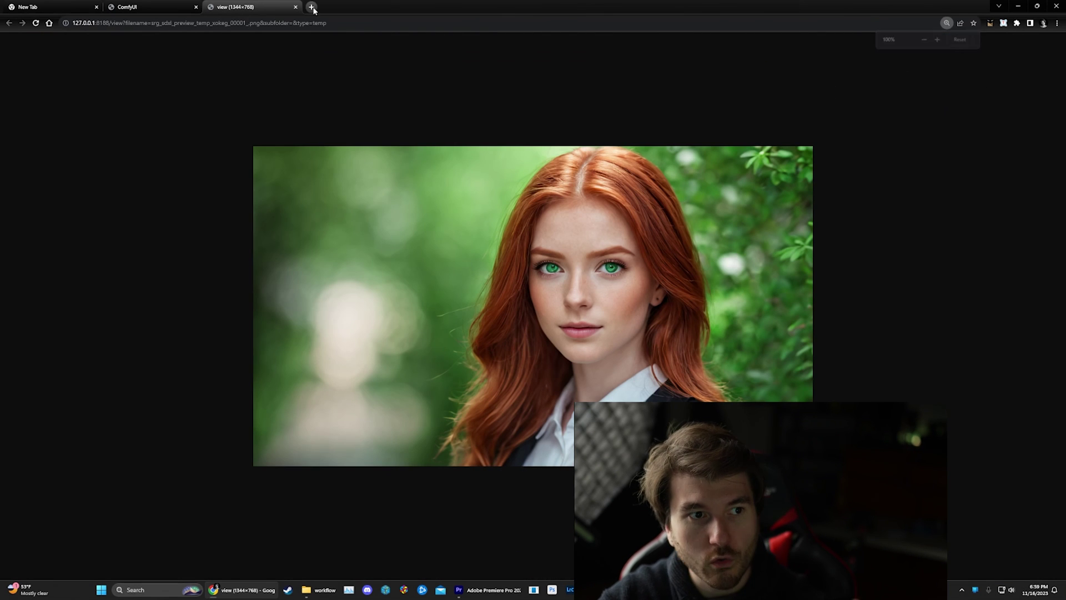
Close the 'view (1344×768)' image tab to return to the ComfyUI workflow
click(296, 6)
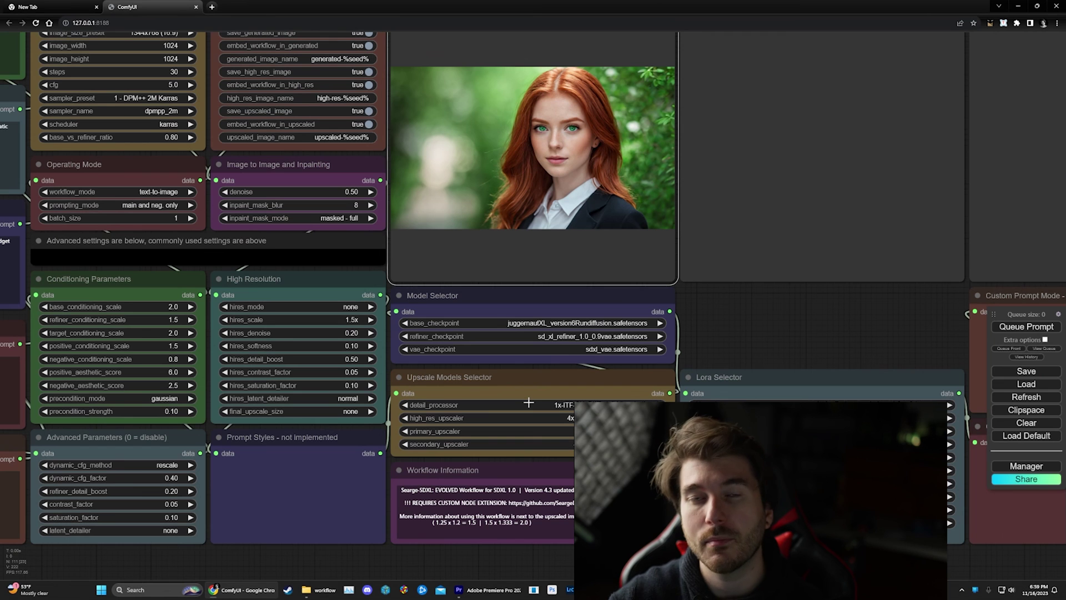